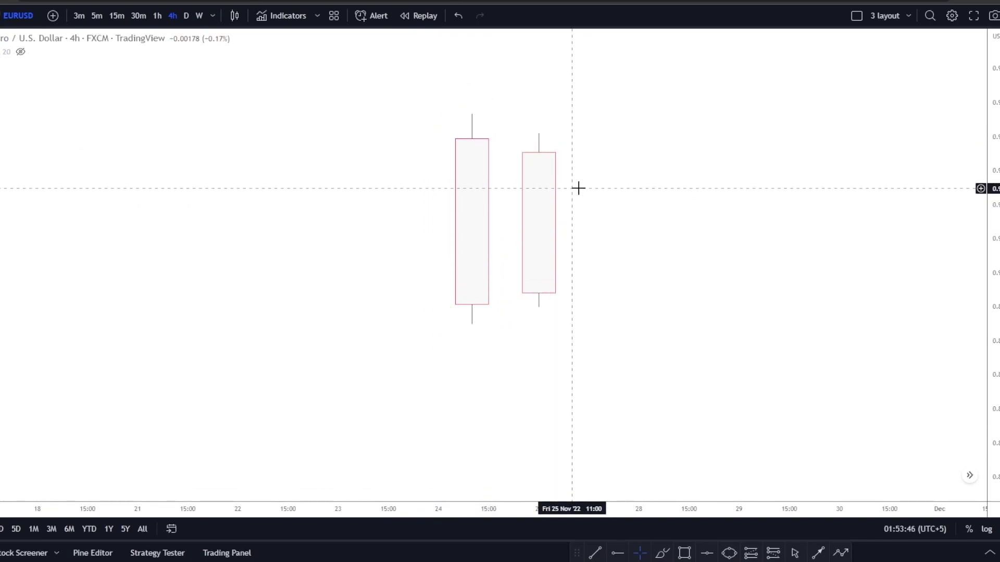
# Step: Draw two short trend lines extending rightward from the second candle, one at its high and one at its low
pyautogui.click(595, 552)
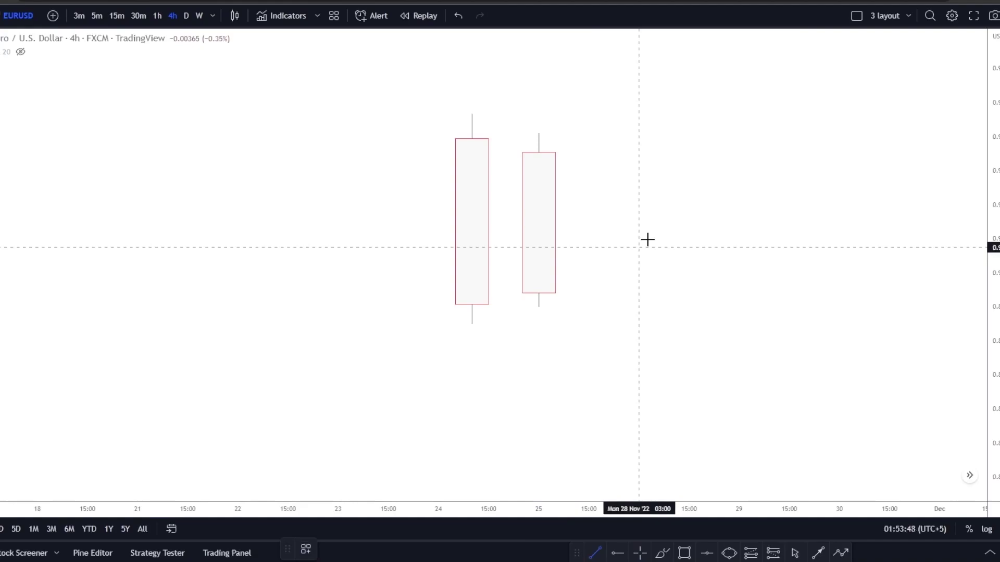
pyautogui.click(528, 135)
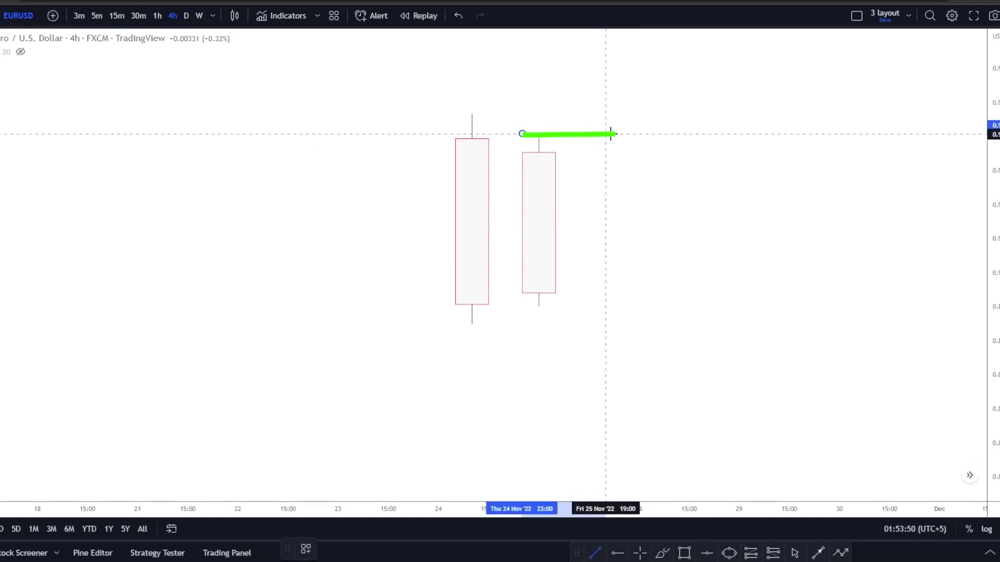
pyautogui.click(613, 133)
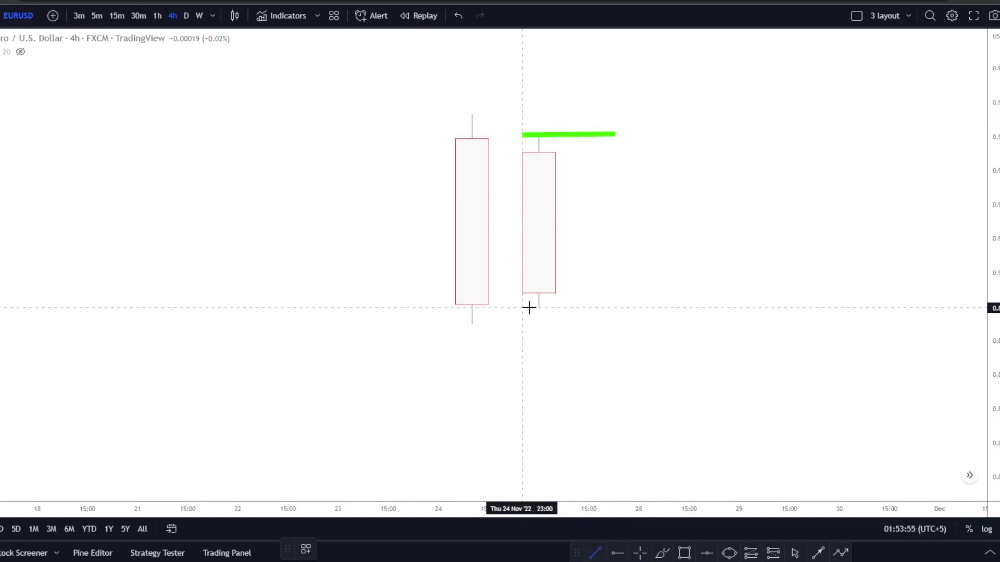
pyautogui.click(538, 307)
pyautogui.click(604, 306)
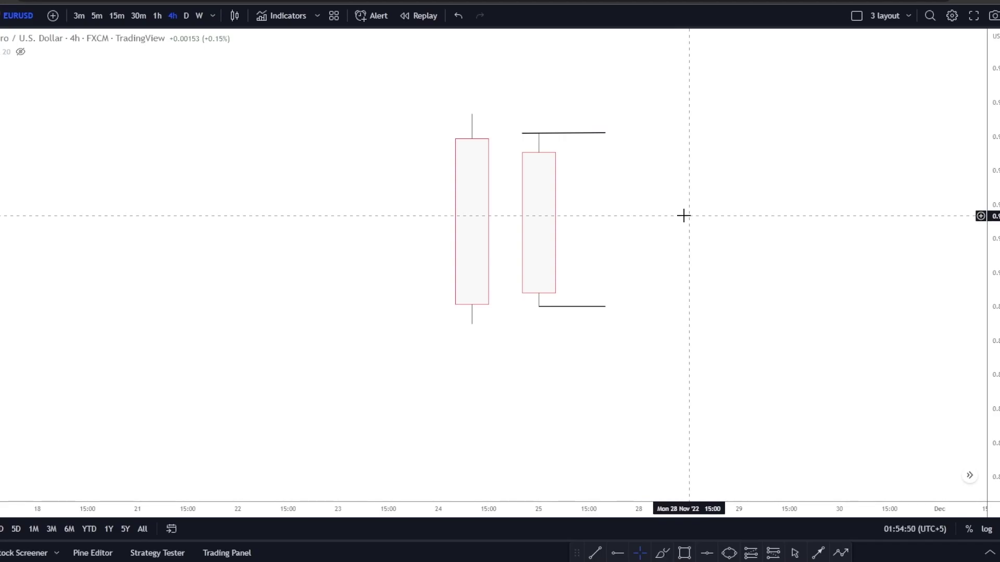
# Step: Draw a zigzag price path on the empty area between the two horizontal lines, starting and bottoming out on the lower line
pyautogui.moveTo(687, 216); pyautogui.dragTo(134, 219)
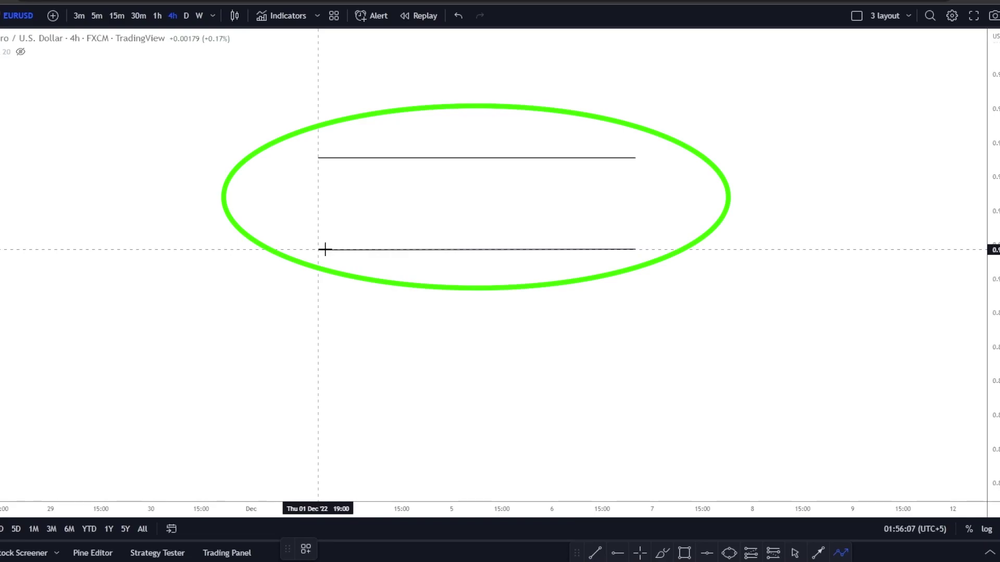
pyautogui.click(319, 249)
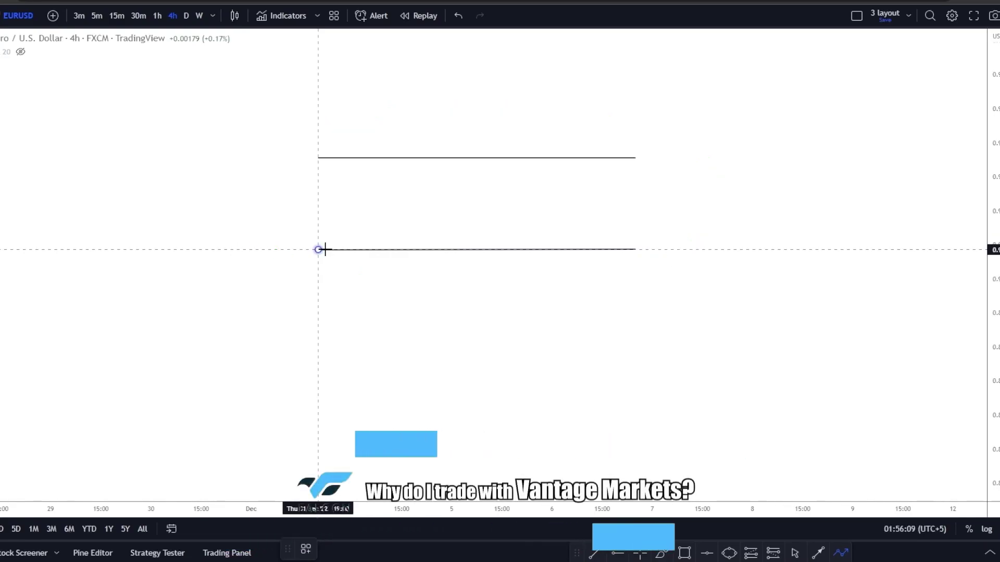
pyautogui.click(352, 196)
pyautogui.click(368, 222)
pyautogui.click(402, 157)
pyautogui.click(435, 250)
pyautogui.click(469, 157)
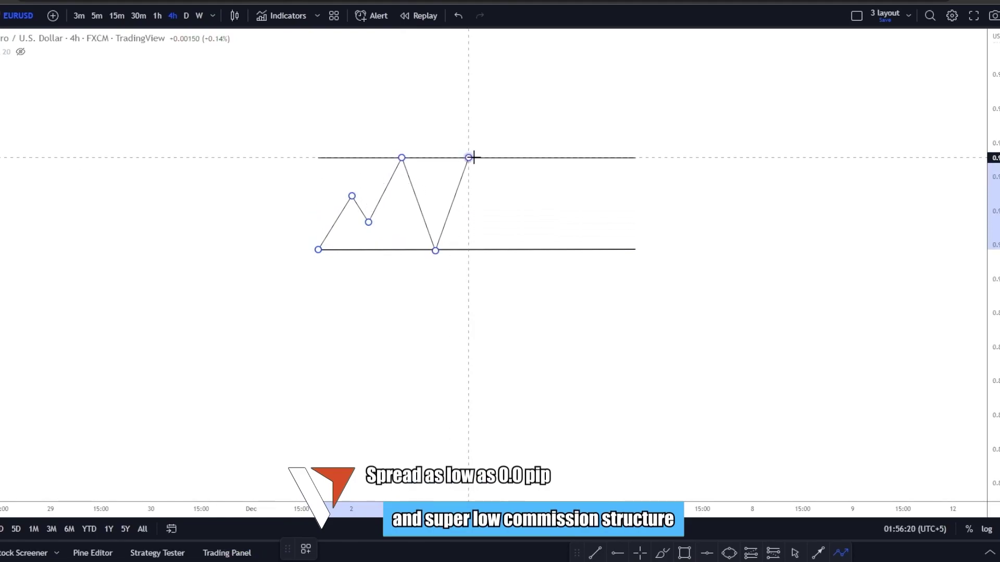
pyautogui.click(503, 249)
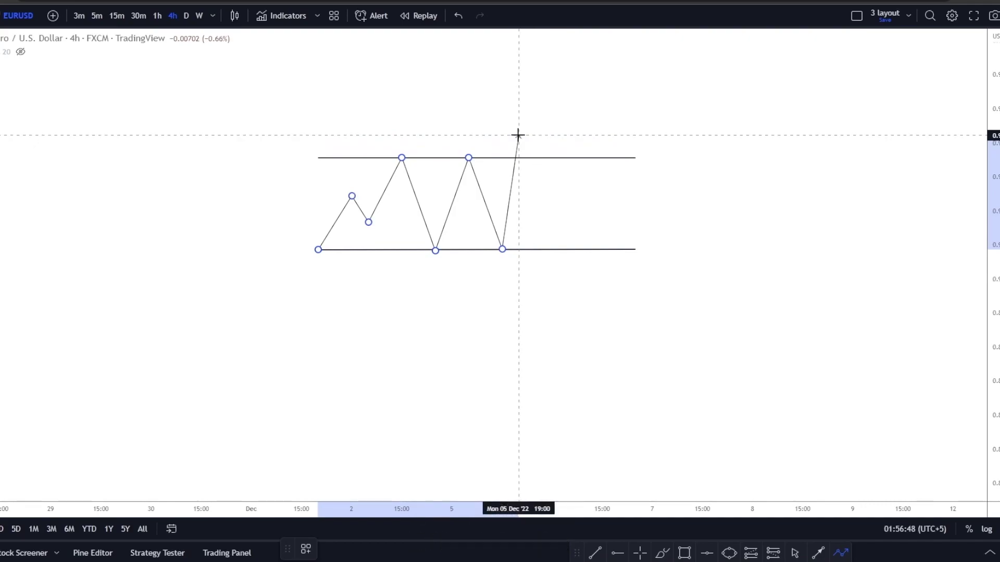
# Step: Extend the path with a breakout above the upper line, a pullback inside, a retest of that line and a drop to the lower line
pyautogui.click(518, 135)
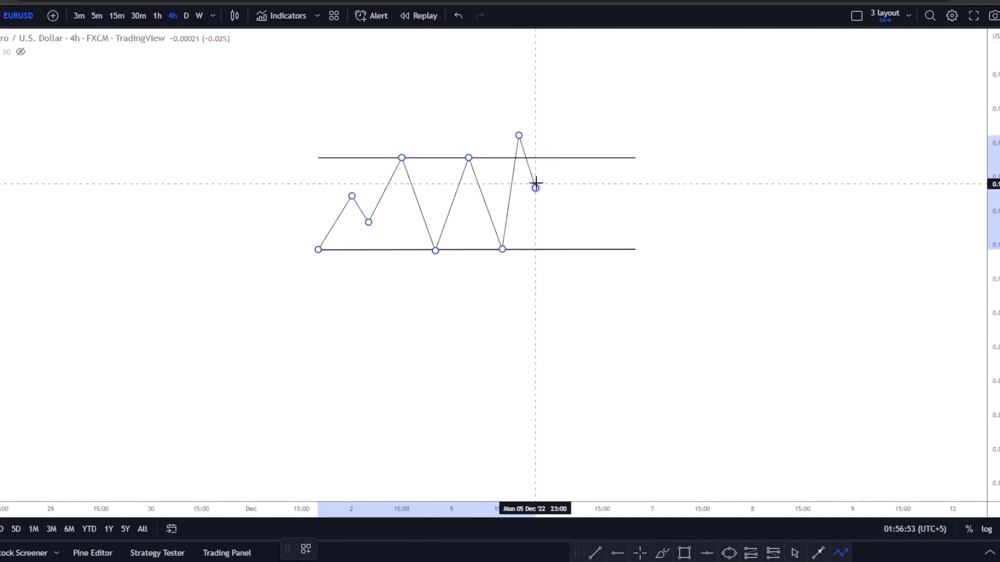
pyautogui.click(535, 186)
pyautogui.click(552, 157)
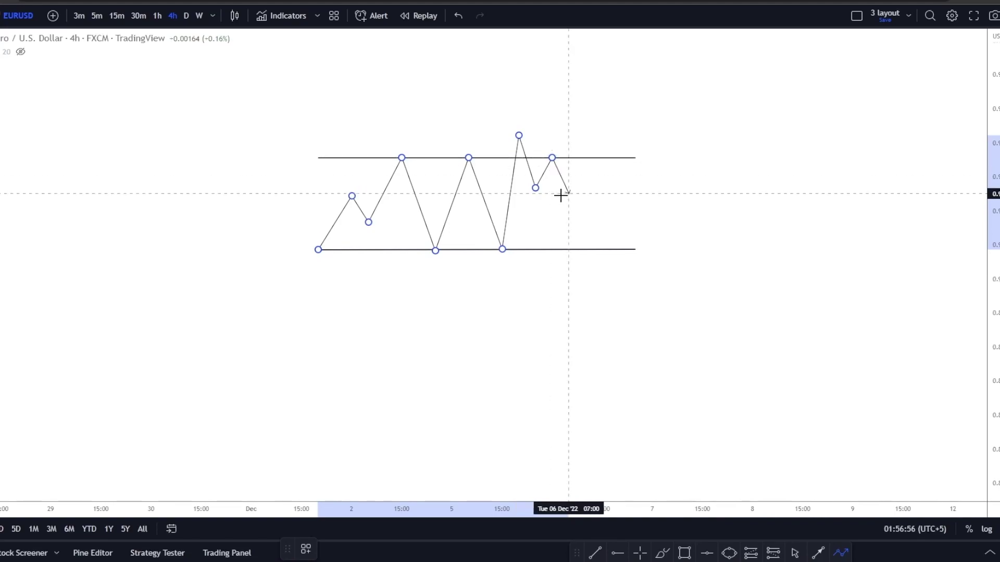
pyautogui.doubleClick(568, 249)
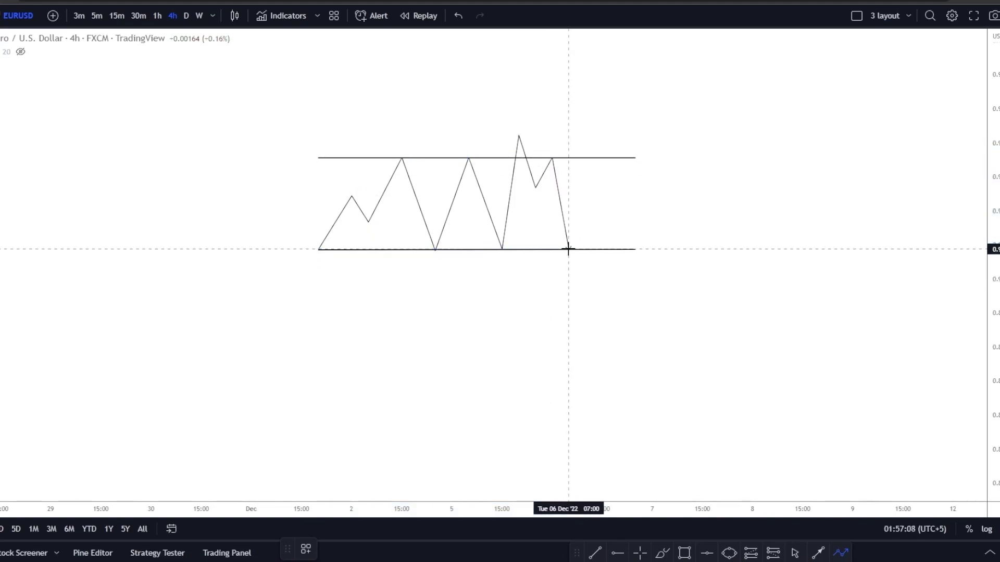
# Step: Draw a second path from the end of the first that breaks below the lower line, returns inside the range and retests the lower line
pyautogui.click(568, 250)
pyautogui.click(586, 224)
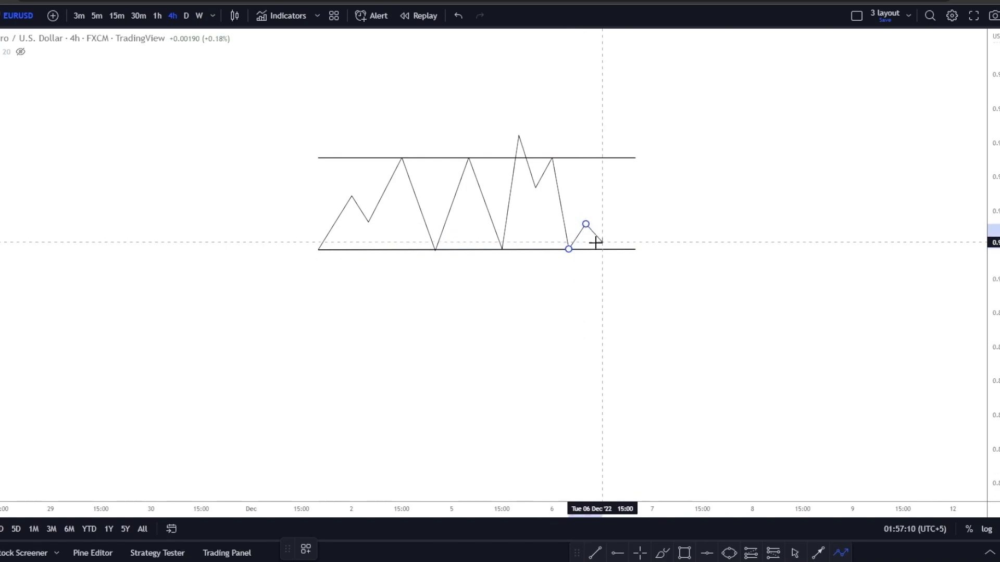
pyautogui.click(602, 280)
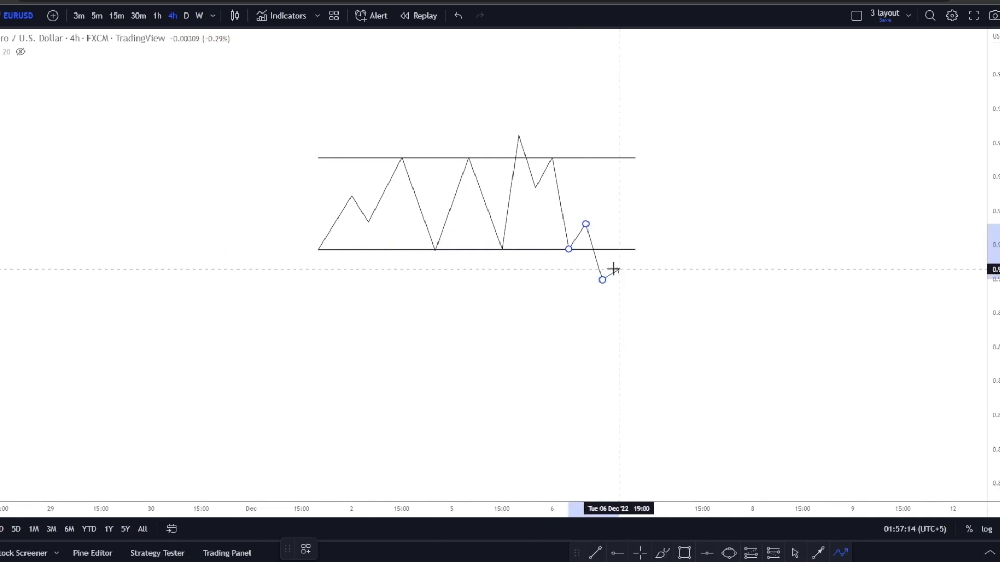
pyautogui.click(618, 212)
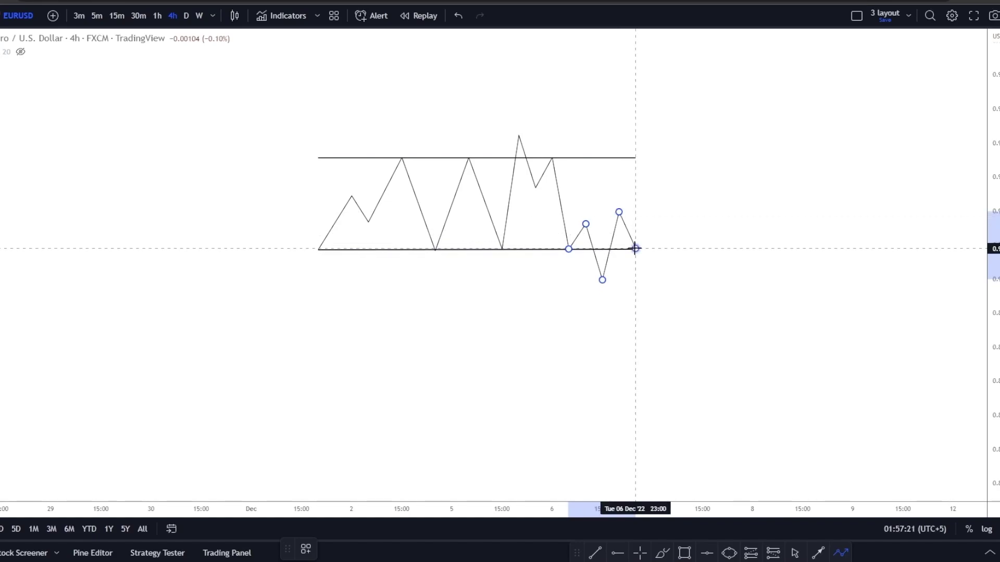
pyautogui.click(635, 248)
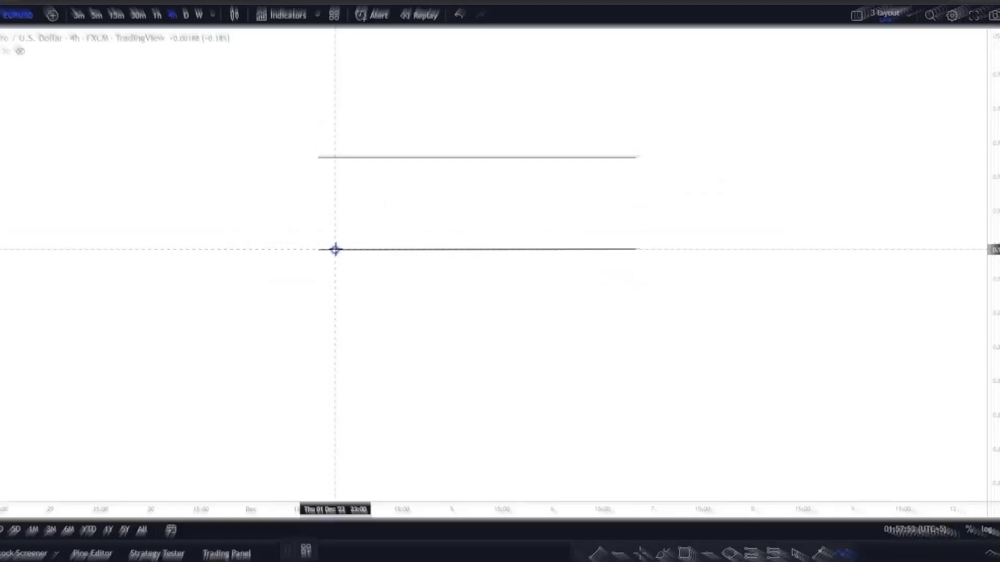
# Step: Draw a new path that bounces between the two lines, breaks below the lower one, re-enters the range and pulls back near it
pyautogui.click(335, 249)
pyautogui.click(390, 158)
pyautogui.click(424, 243)
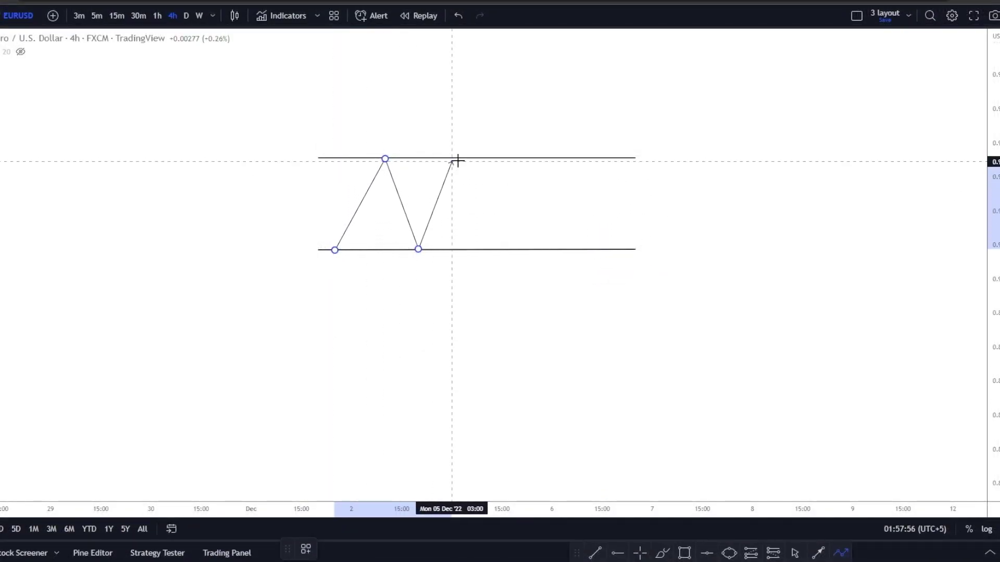
pyautogui.click(455, 158)
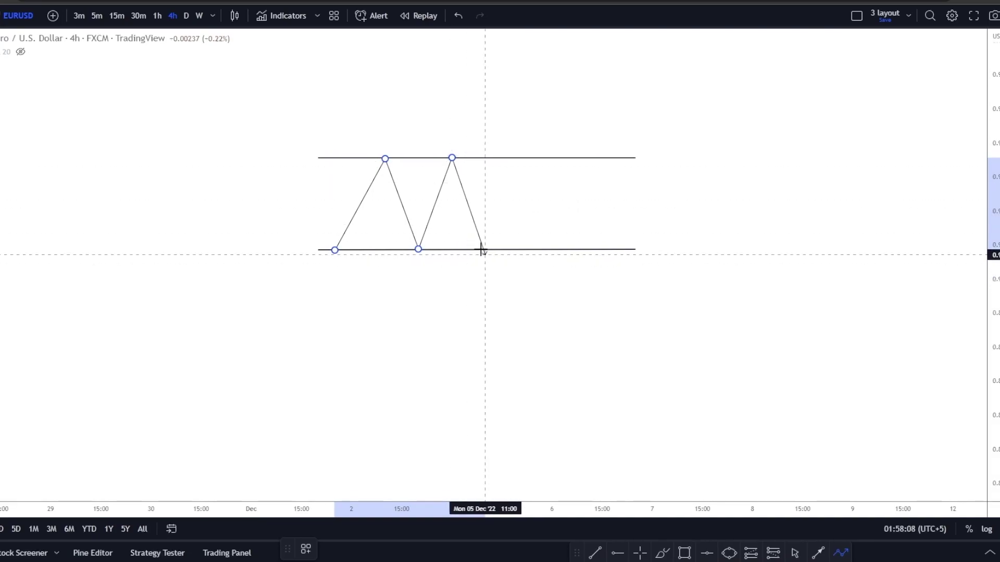
pyautogui.click(485, 287)
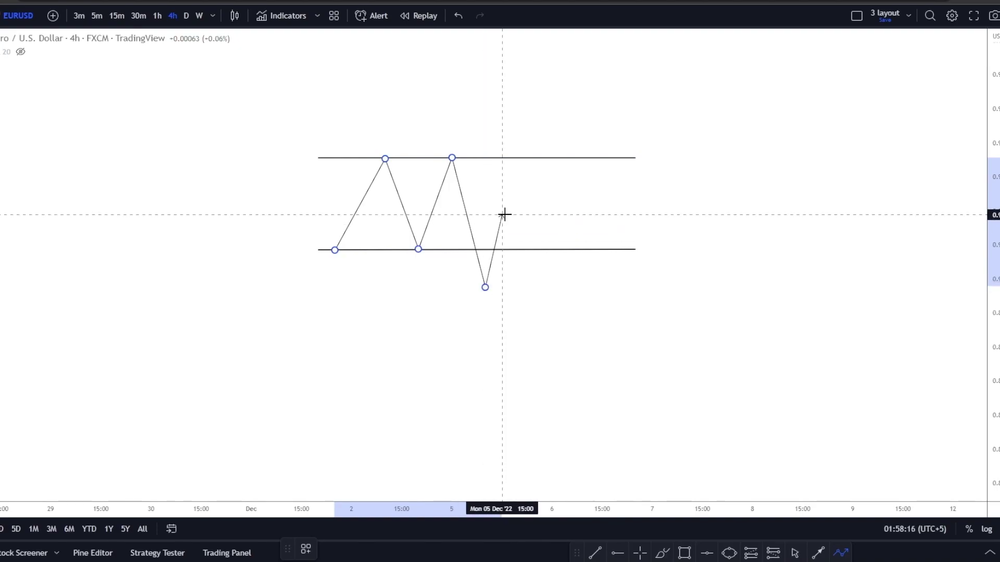
pyautogui.click(502, 215)
pyautogui.click(519, 242)
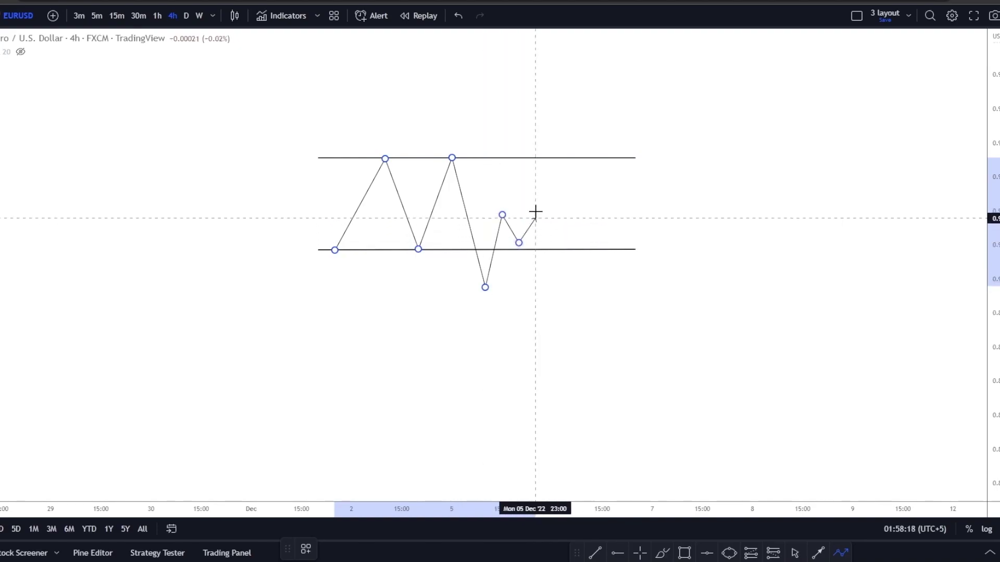
# Step: Continue the path with a breakout above the upper line, a pullback into the range and a retest of the upper line
pyautogui.click(551, 132)
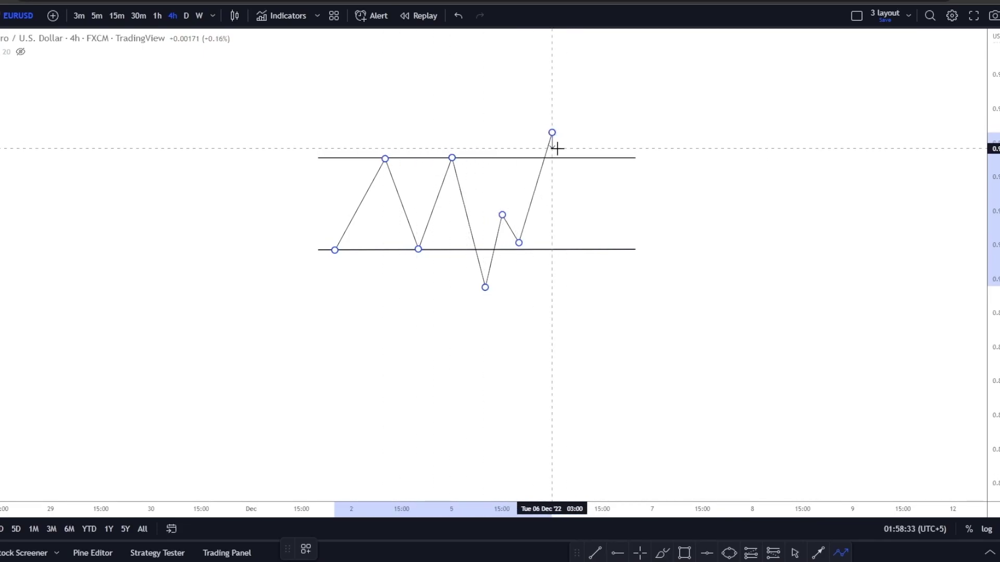
pyautogui.click(569, 196)
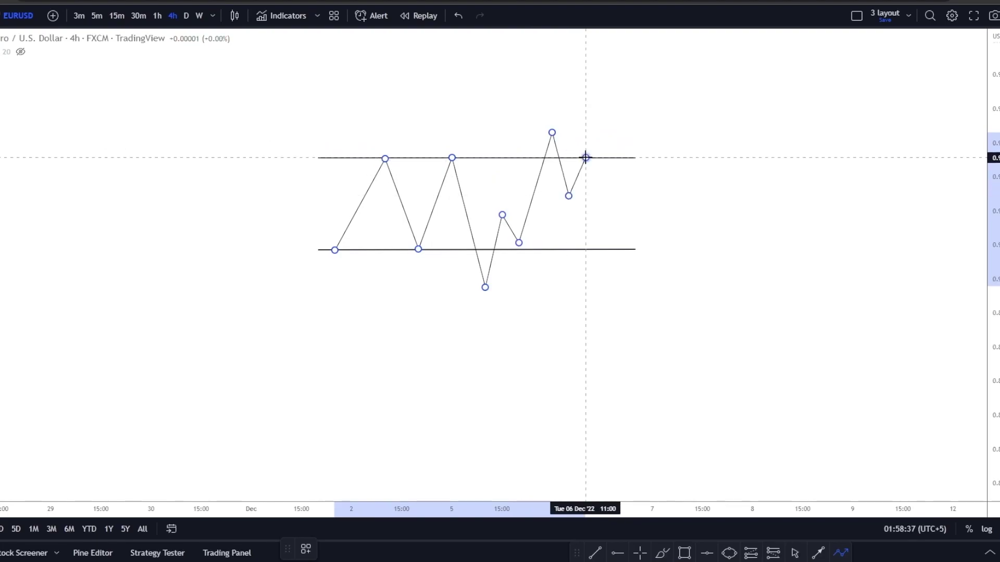
pyautogui.click(585, 157)
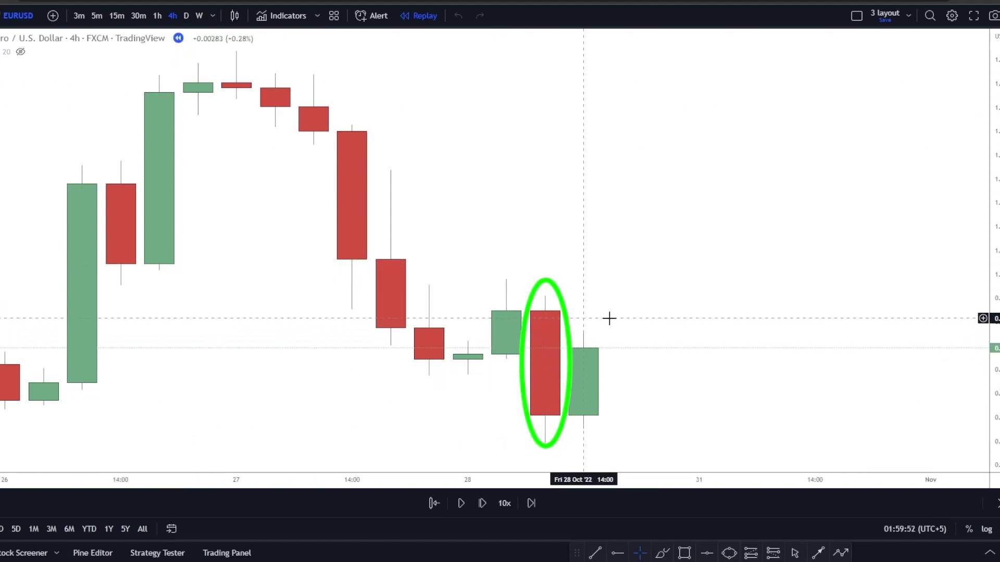
# Step: Place horizontal rays at the low and the high of the latest 4-hour EURUSD candle, 28 Oct 14:00
pyautogui.moveTo(908, 368); pyautogui.dragTo(738, 232)
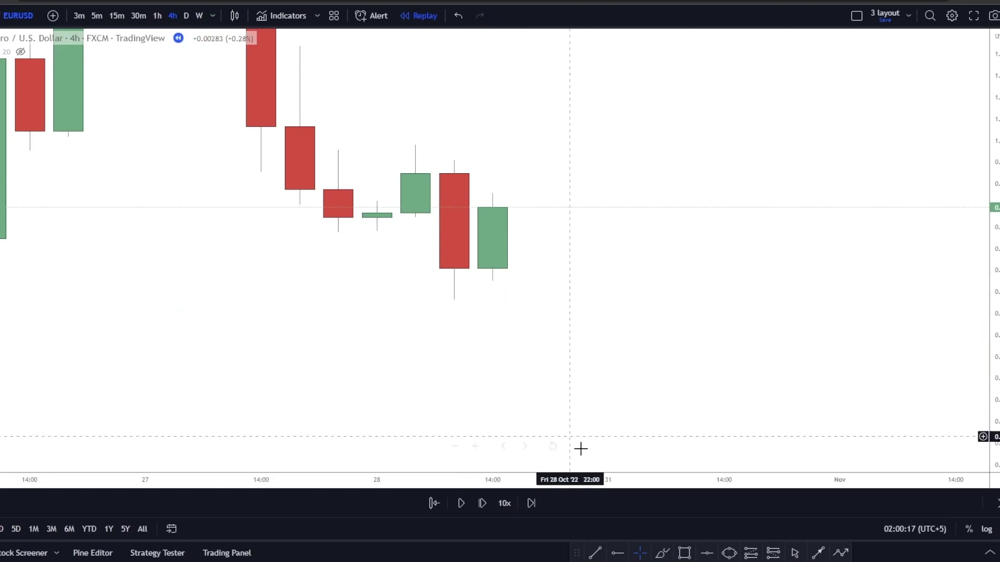
pyautogui.click(616, 552)
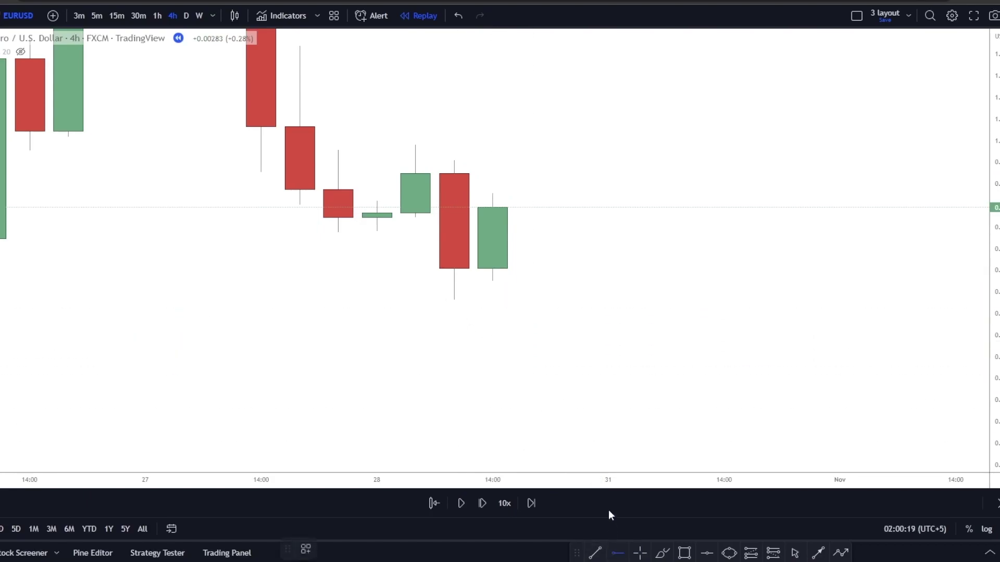
pyautogui.click(484, 282)
pyautogui.click(494, 184)
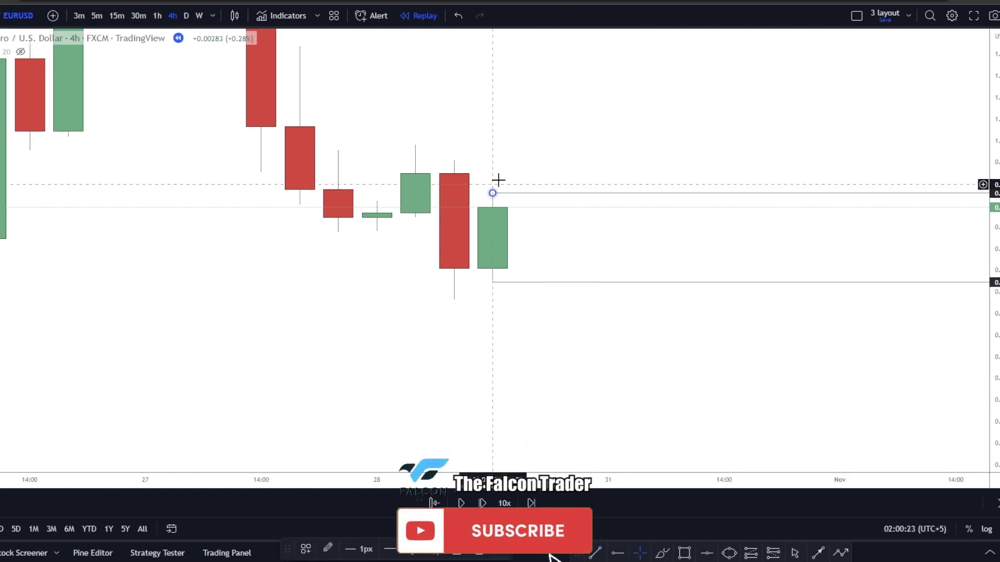
# Step: Switch the chart to the 5-minute timeframe and align both horizontal rays with the wick extremes of the range
pyautogui.click(102, 23)
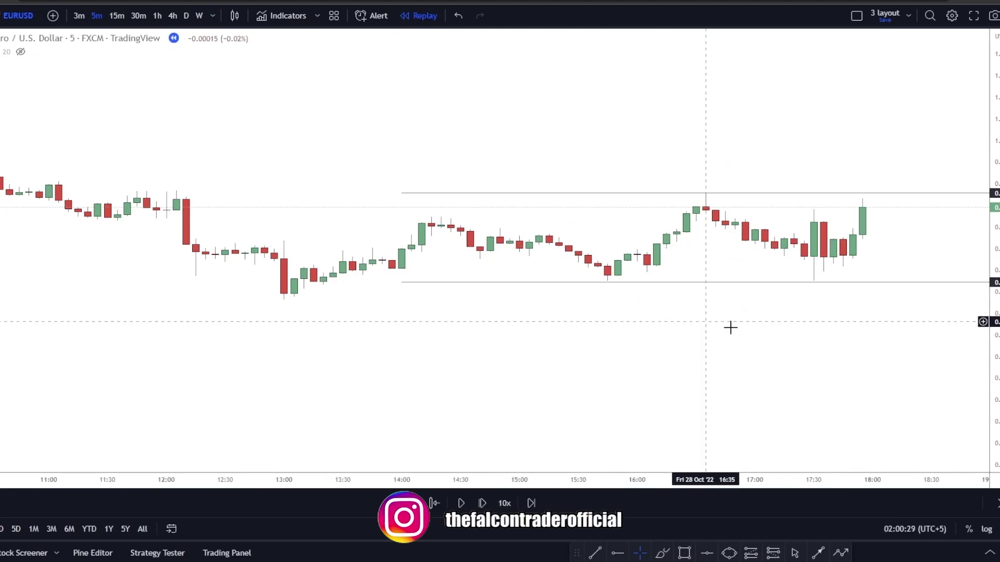
pyautogui.moveTo(984, 385); pyautogui.dragTo(977, 207)
pyautogui.moveTo(780, 276); pyautogui.dragTo(525, 315)
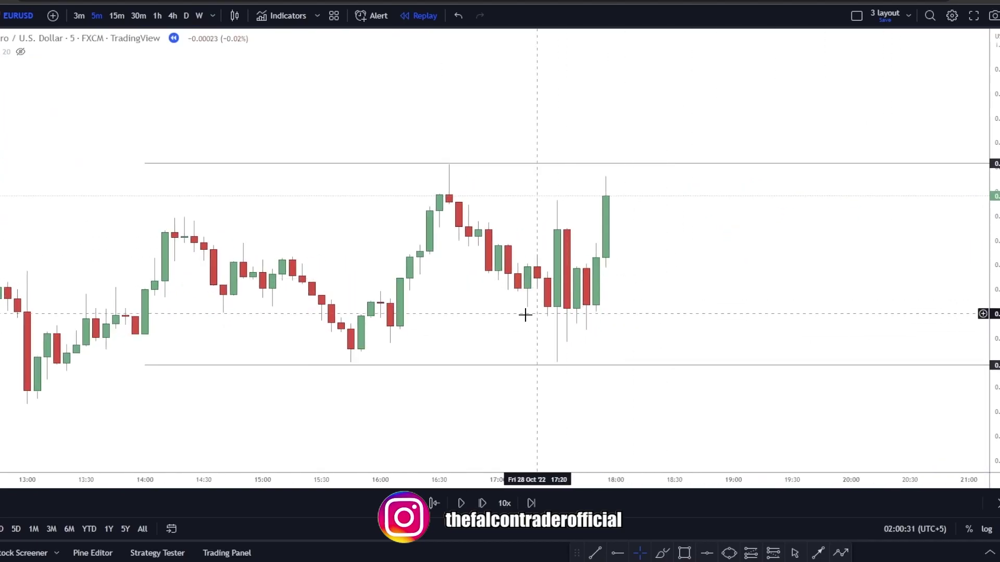
pyautogui.click(411, 366)
pyautogui.click(487, 164)
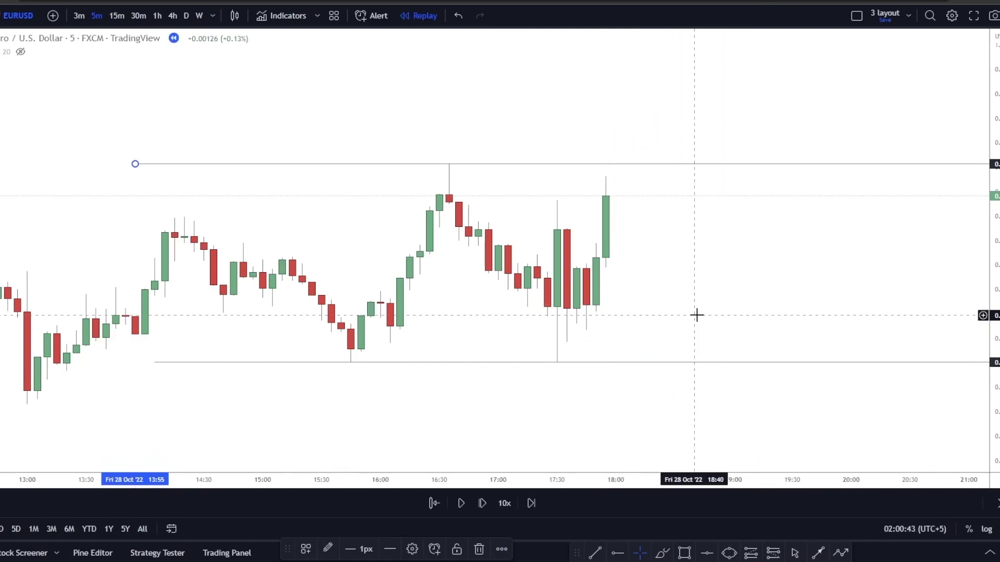
# Step: Advance the replay bar by bar to the 18:15 candle, through the breakout above the upper ray and the pullback to it
pyautogui.click(483, 504)
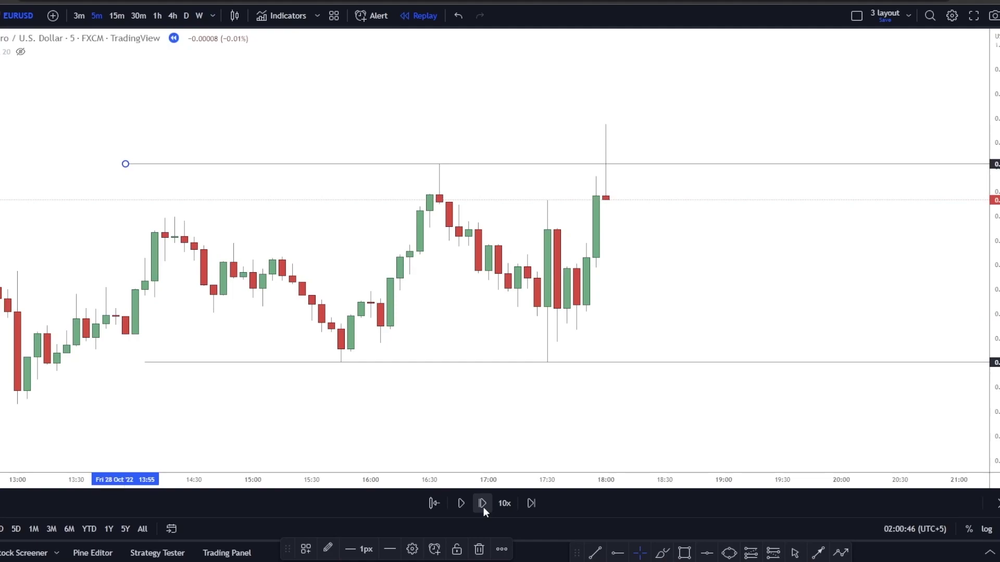
pyautogui.click(482, 504)
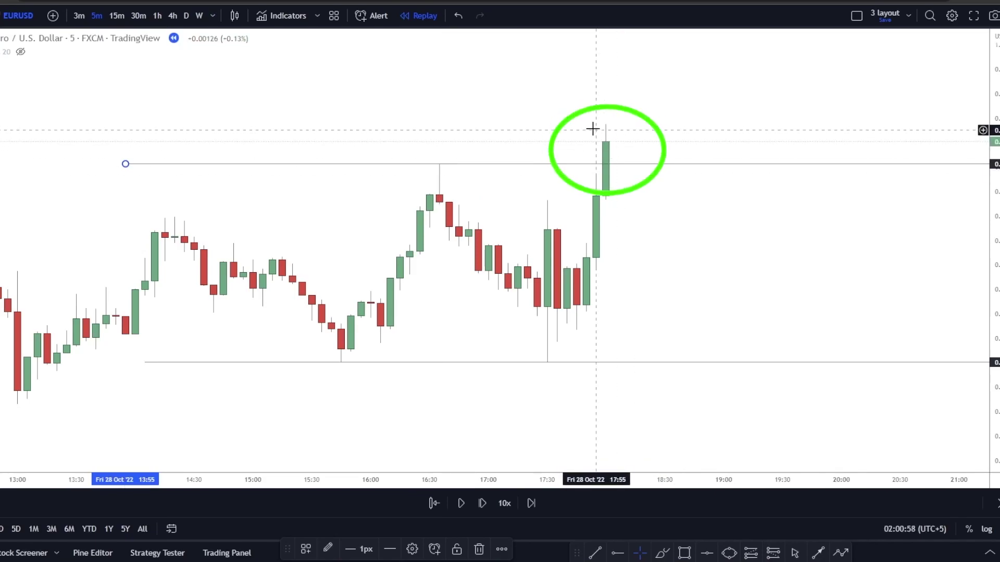
pyautogui.click(486, 499)
pyautogui.click(487, 501)
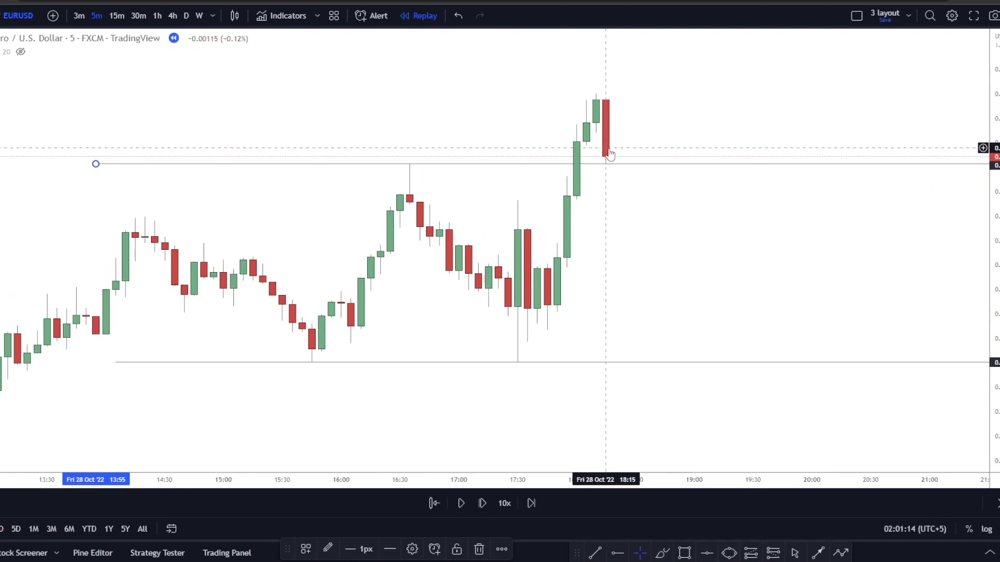
# Step: Place a short position at 18:25 with entry on the upper ray, stop at the recent swing high and target on the lower ray
pyautogui.scroll(3, 611, 163)
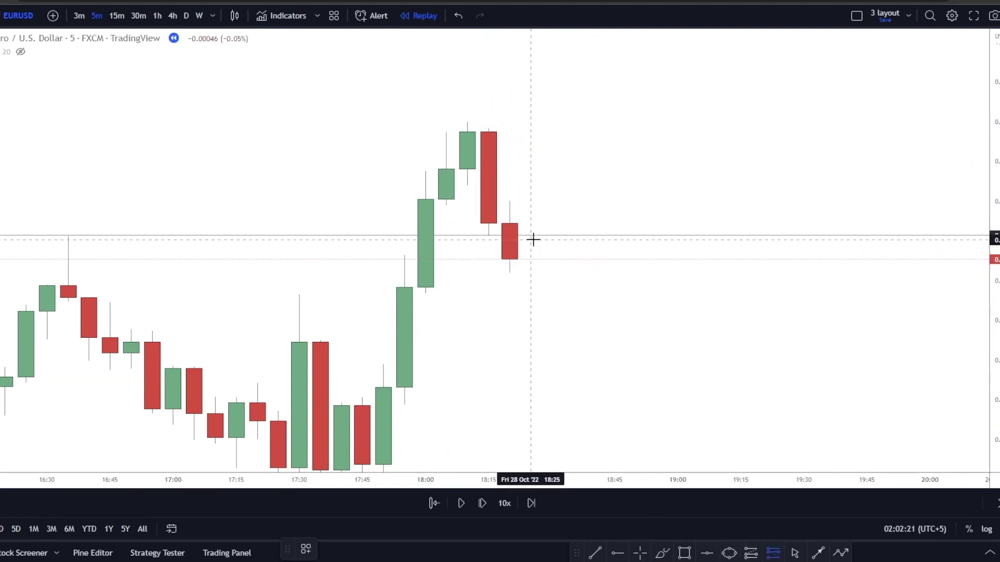
pyautogui.click(531, 235)
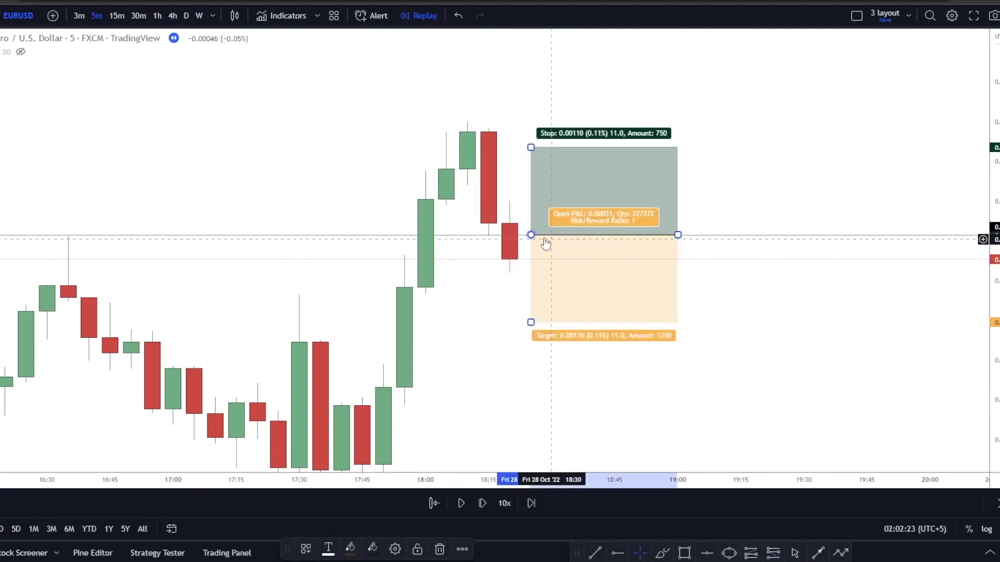
pyautogui.moveTo(531, 148); pyautogui.dragTo(531, 121)
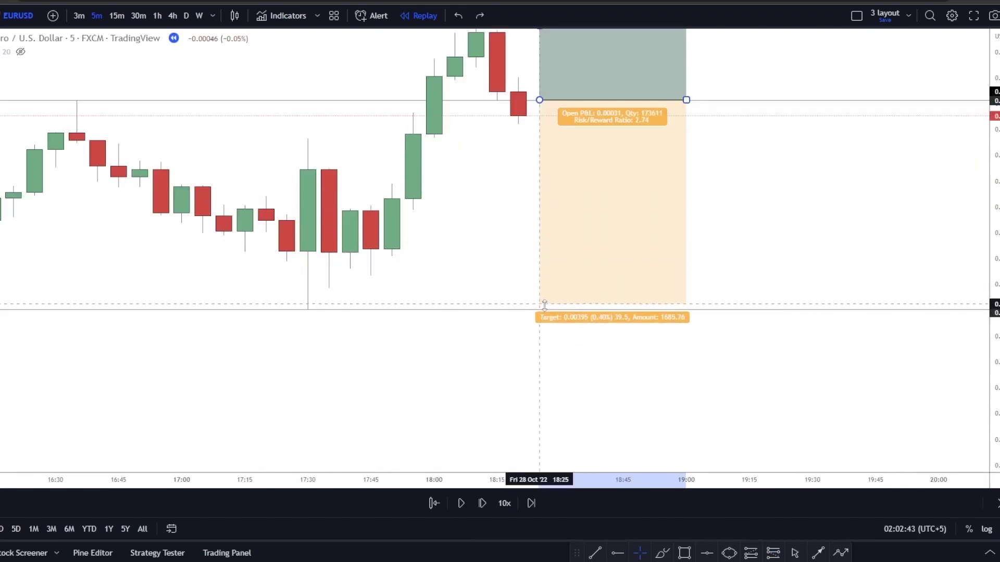
pyautogui.moveTo(542, 306); pyautogui.dragTo(544, 309)
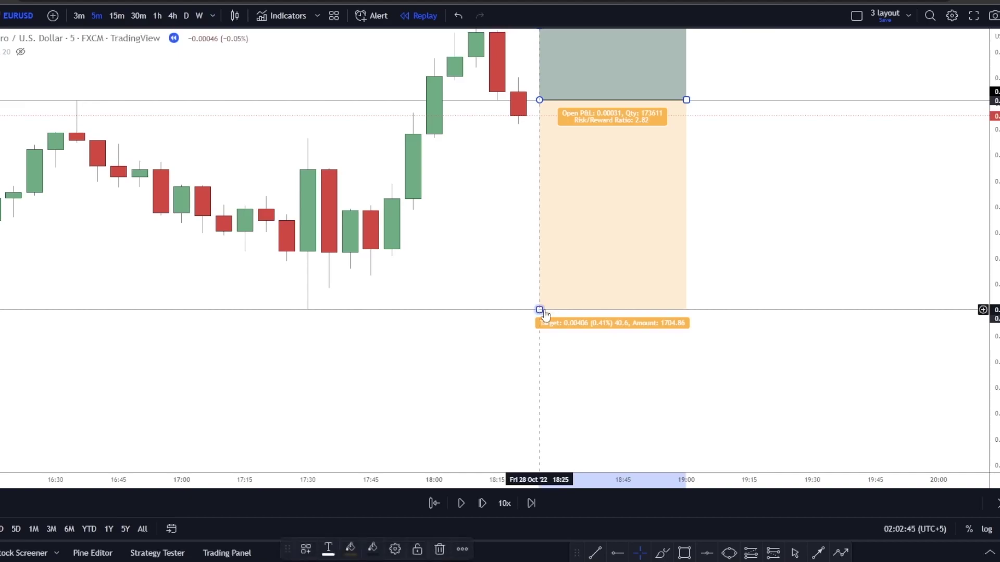
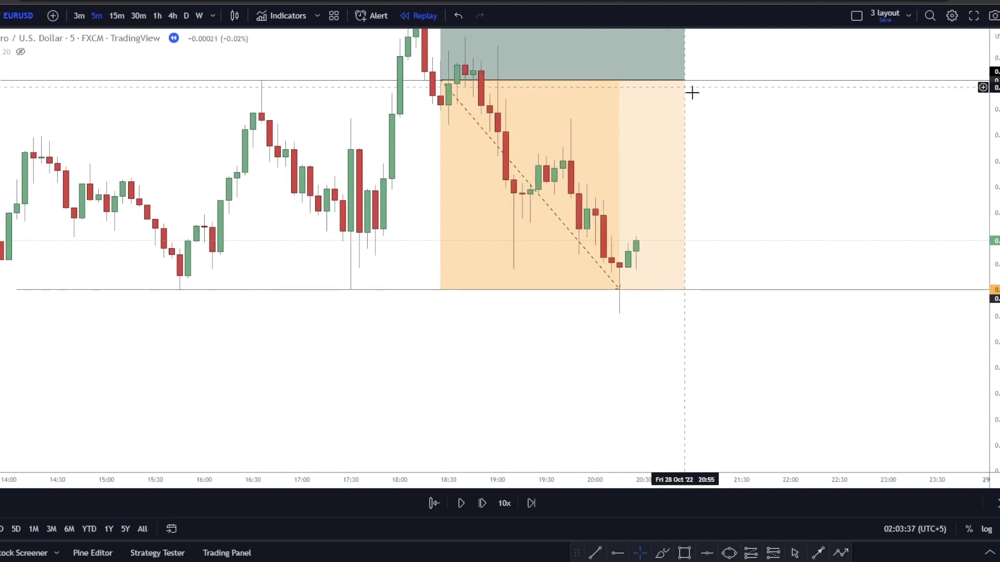
# Step: Shorten the short position so it ends at the 20:15 candle that touches the target on the lower ray
pyautogui.moveTo(729, 125); pyautogui.dragTo(724, 195)
pyautogui.moveTo(595, 167)
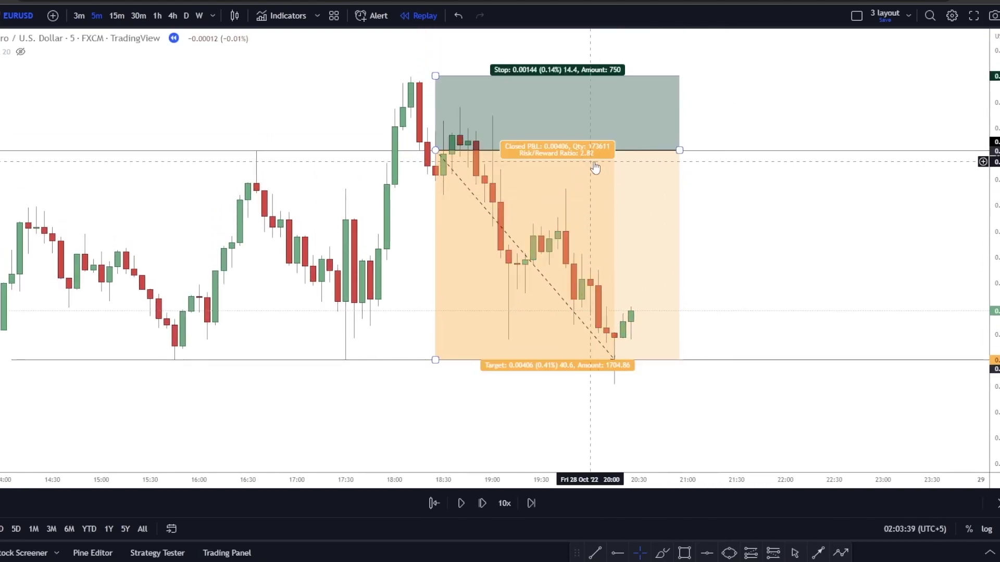
pyautogui.moveTo(679, 150); pyautogui.dragTo(615, 150)
pyautogui.click(673, 194)
pyautogui.moveTo(664, 291); pyautogui.dragTo(674, 163)
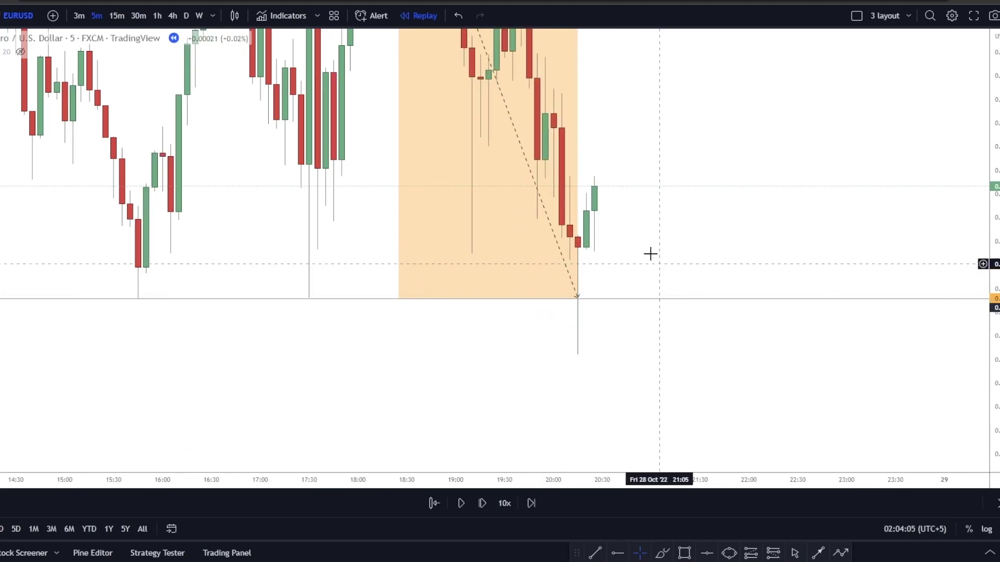
# Step: Review the 28 Oct trade: the upper and lower rays, the breakout high and the re-entry into the range
pyautogui.moveTo(978, 283); pyautogui.dragTo(733, 359)
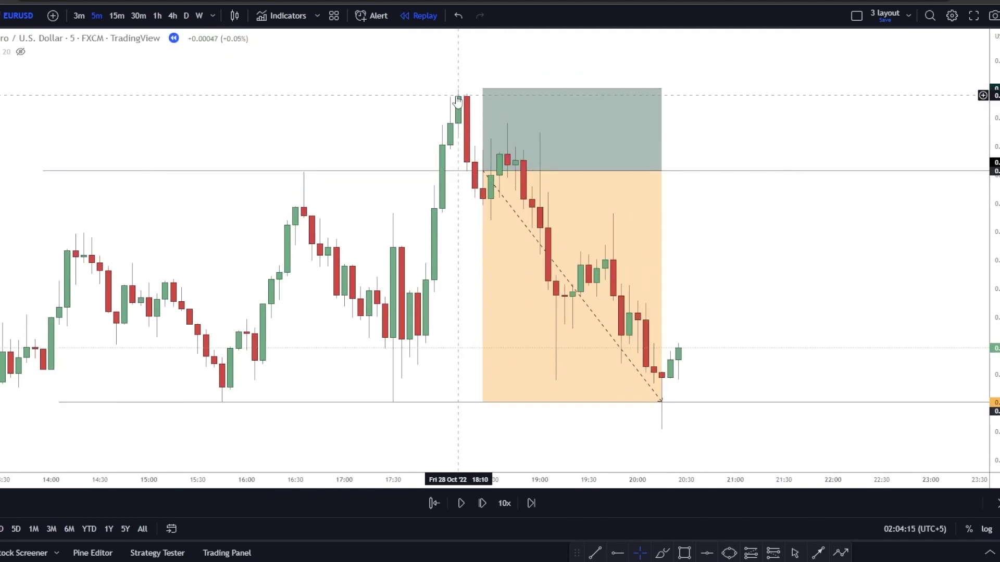
pyautogui.click(280, 173)
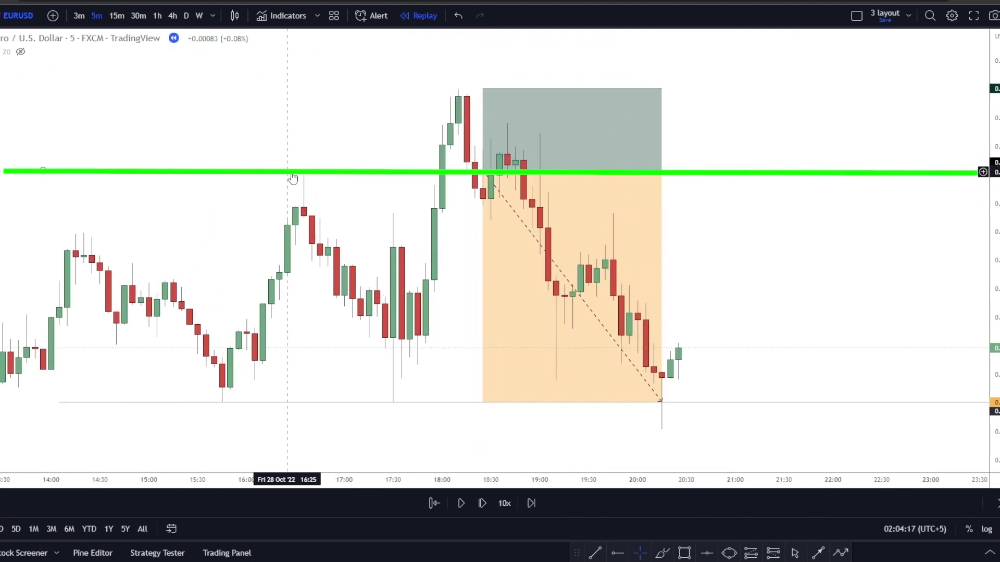
pyautogui.click(361, 404)
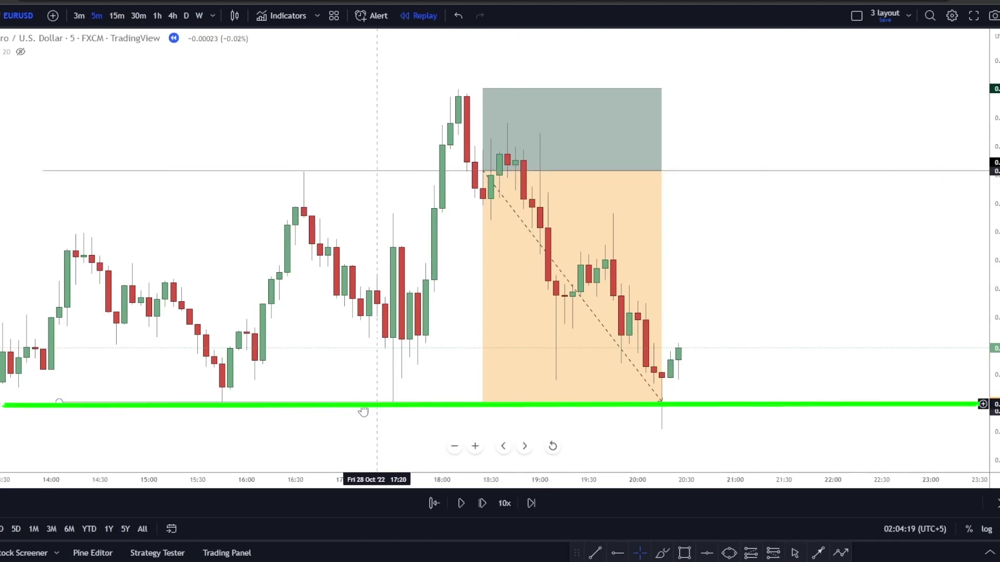
pyautogui.click(402, 203)
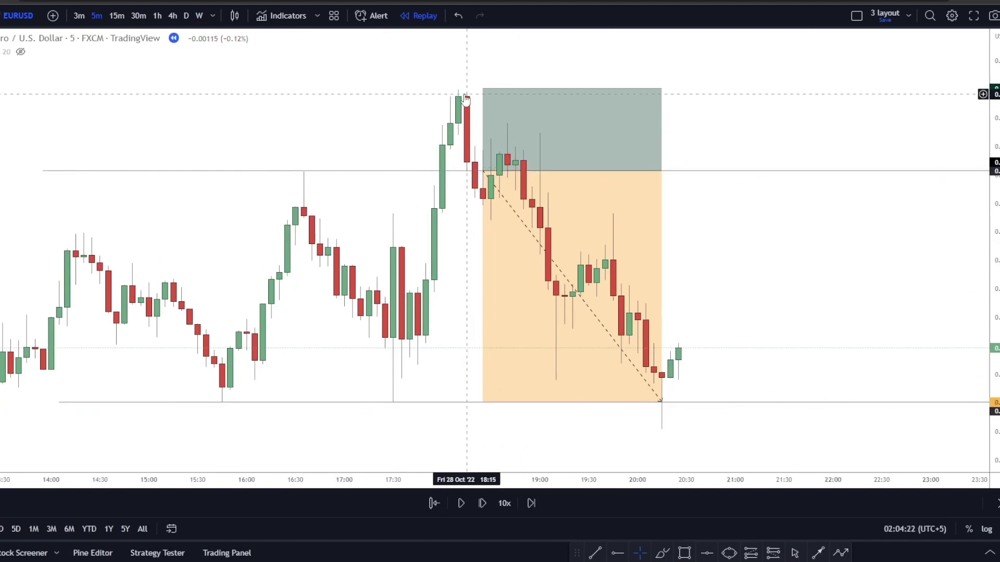
pyautogui.click(480, 174)
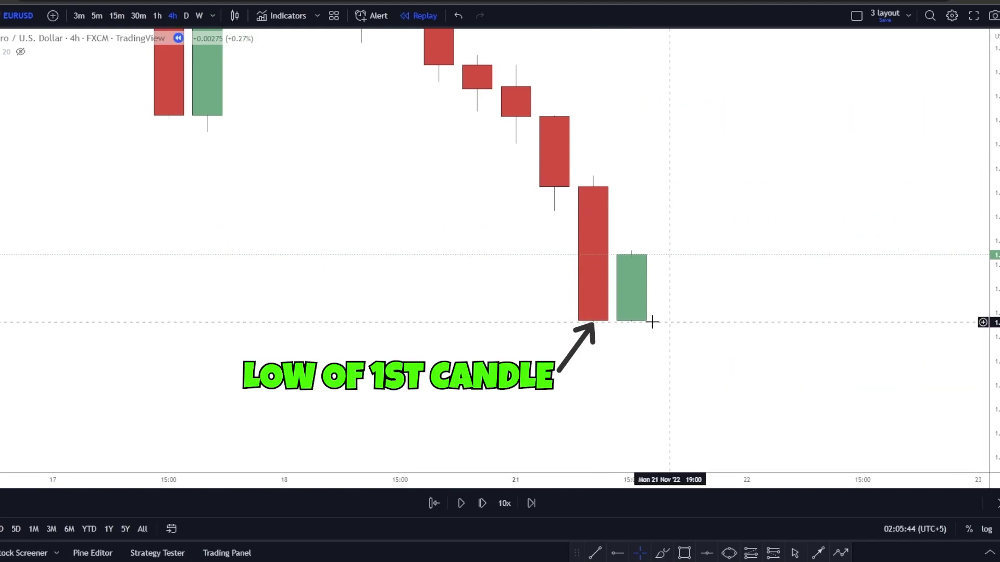
# Step: Place horizontal rays at the low and the high of the latest 4-hour EURUSD candle, 21 Nov 15:00
pyautogui.click(621, 553)
pyautogui.click(620, 322)
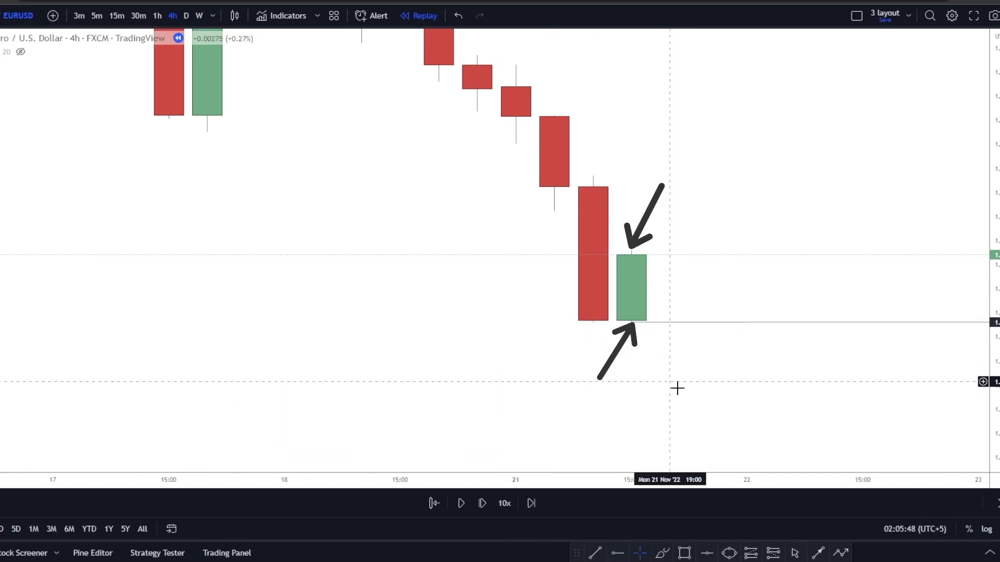
pyautogui.click(617, 553)
pyautogui.click(623, 251)
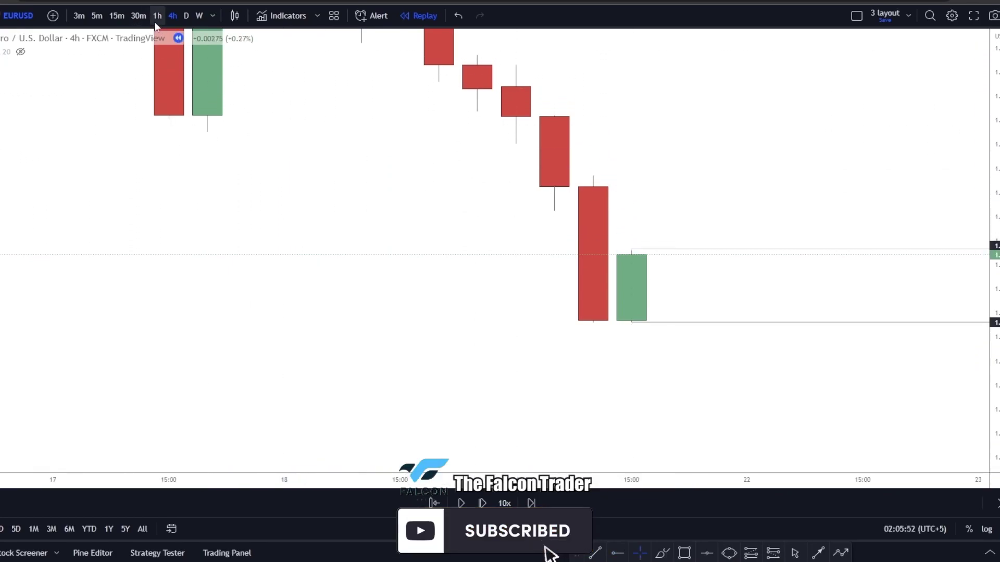
# Step: Switch the chart to the 5-minute timeframe, align the upper ray with the range's wick high and check the lower ray
pyautogui.click(97, 16)
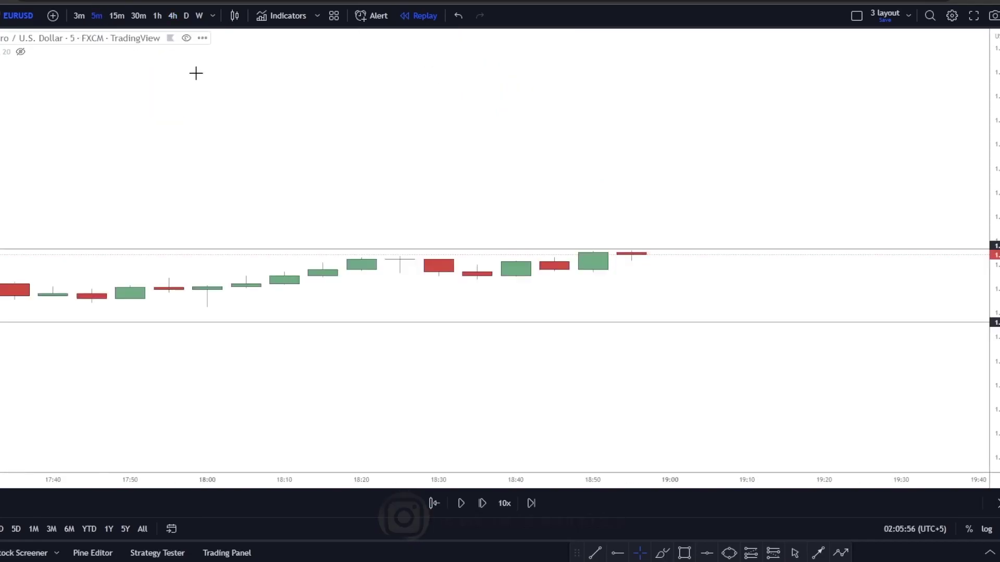
pyautogui.moveTo(608, 103); pyautogui.dragTo(628, 110)
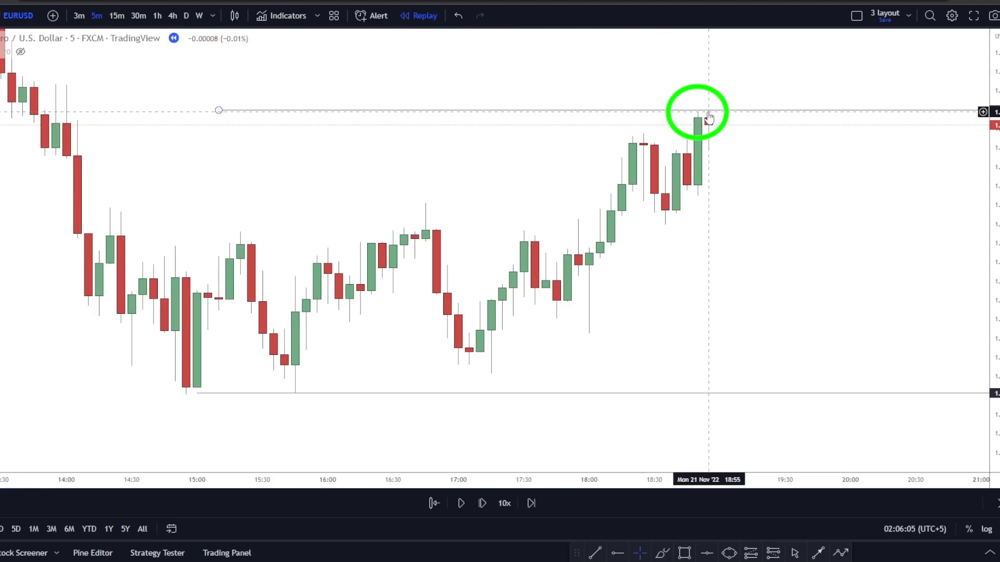
pyautogui.click(299, 399)
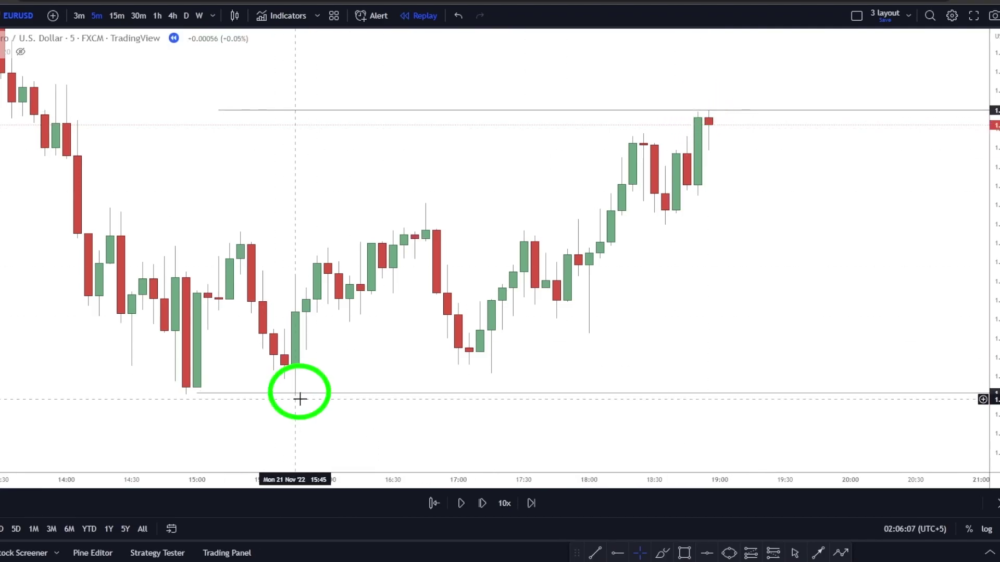
pyautogui.moveTo(609, 352); pyautogui.dragTo(585, 299)
pyautogui.scroll(-2, 379, 312)
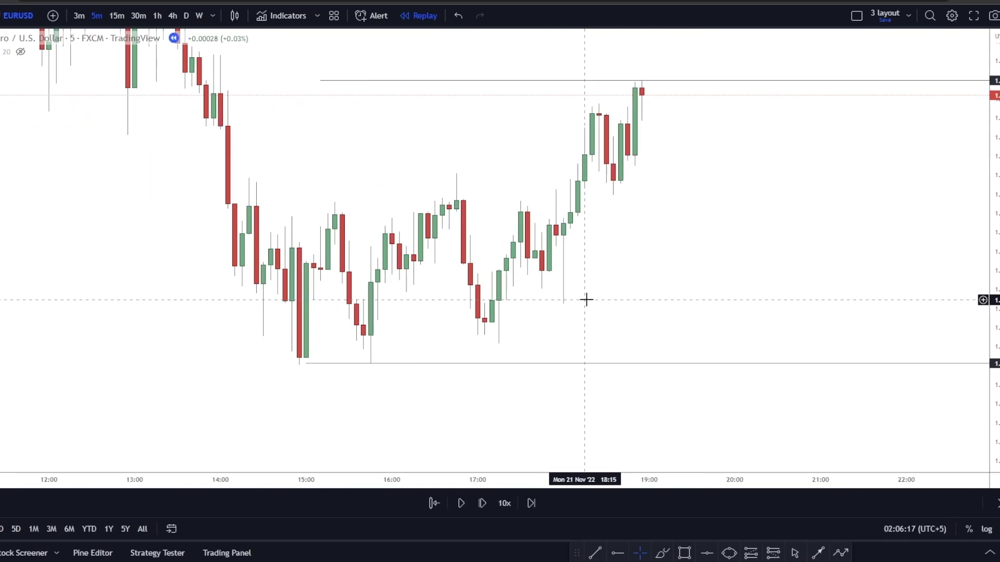
pyautogui.moveTo(586, 300); pyautogui.dragTo(455, 364)
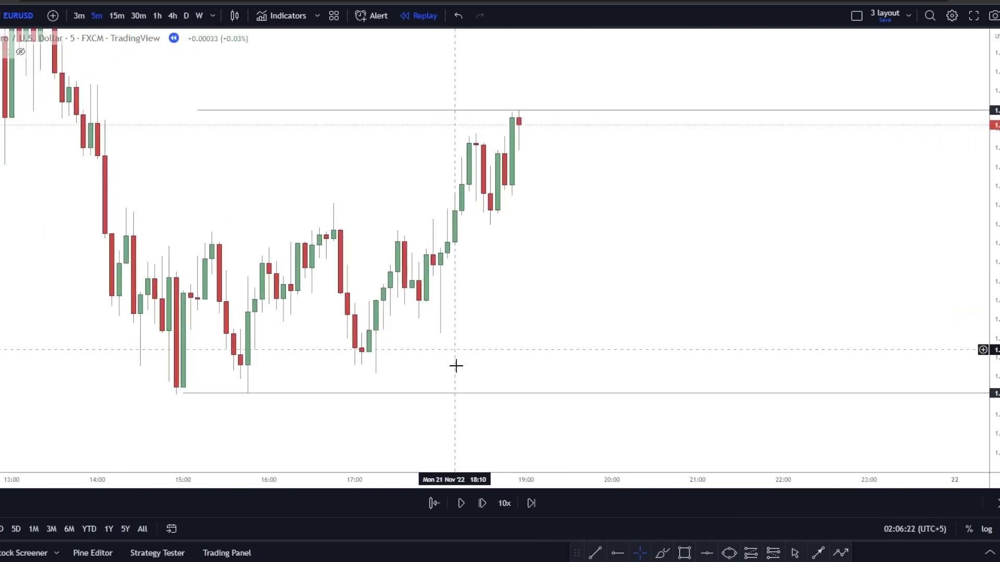
# Step: Advance the replay bar by bar to the 20:05 candle, through the breakout above the upper ray and the close back inside
pyautogui.click(482, 503)
pyautogui.click(482, 503)
pyautogui.click(482, 503)
pyautogui.click(482, 503)
pyautogui.click(481, 503)
pyautogui.click(481, 503)
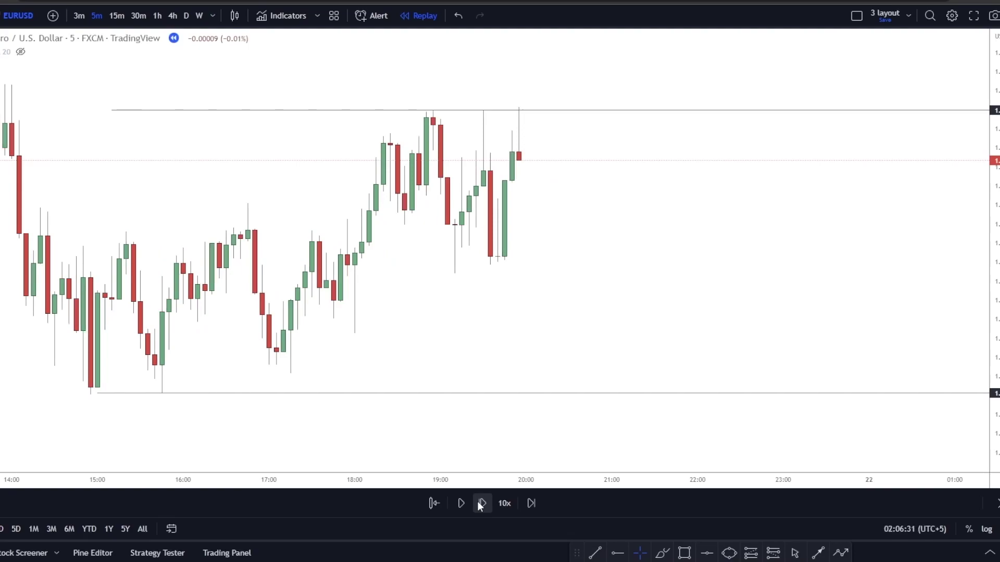
pyautogui.click(482, 503)
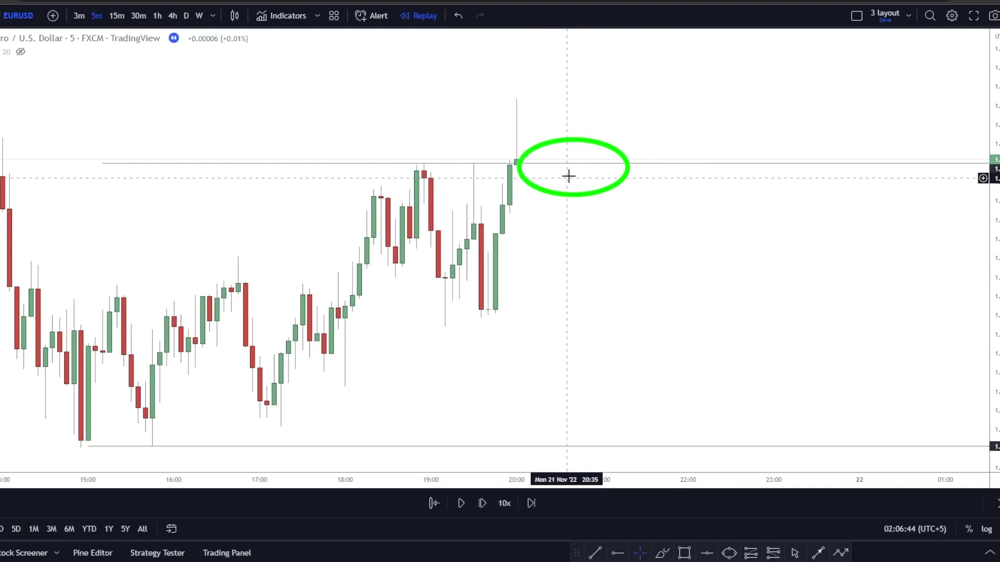
pyautogui.click(483, 502)
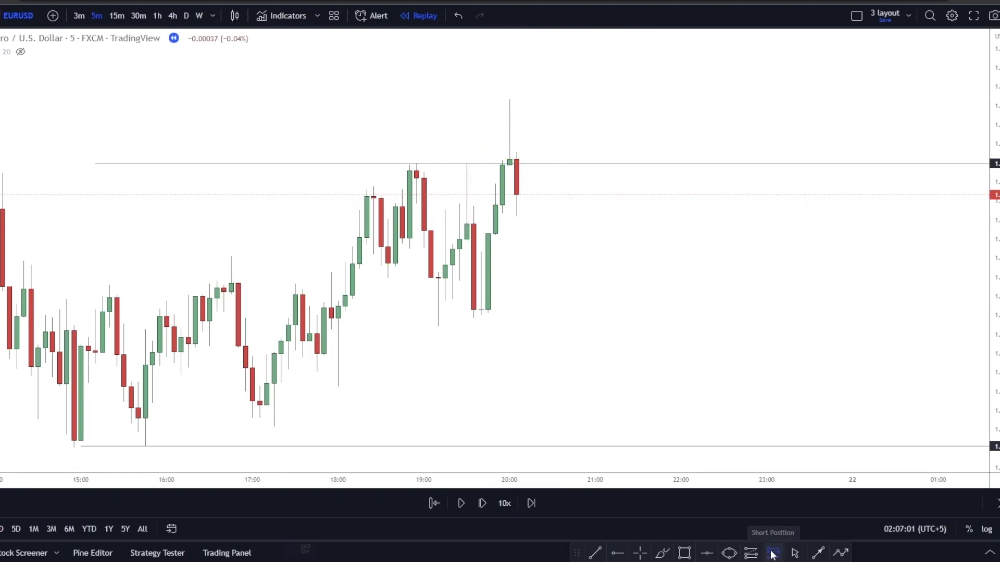
# Step: Place a short position at 20:10 with entry on the upper ray, stop at the breakout high and target on the lower ray
pyautogui.click(772, 553)
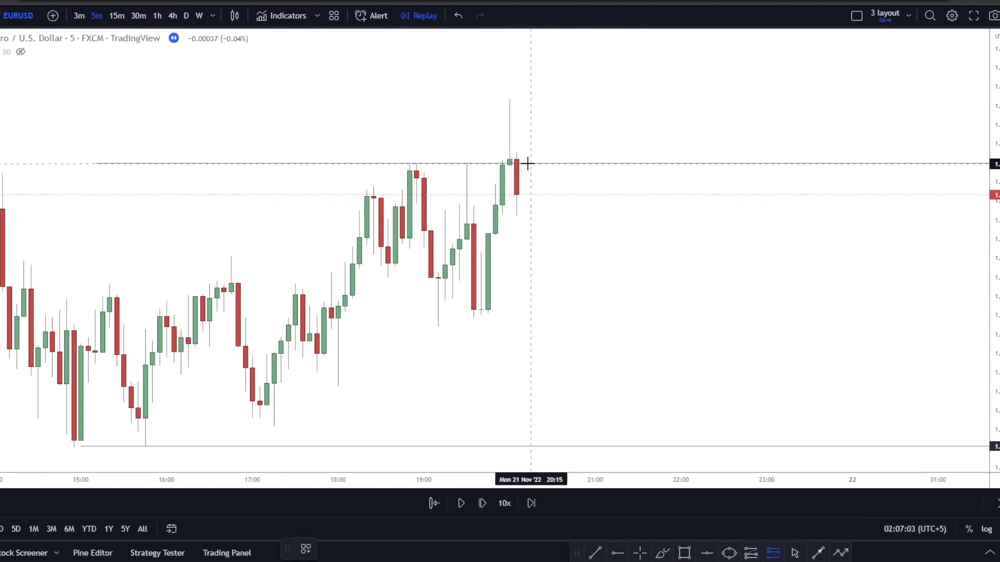
pyautogui.click(528, 163)
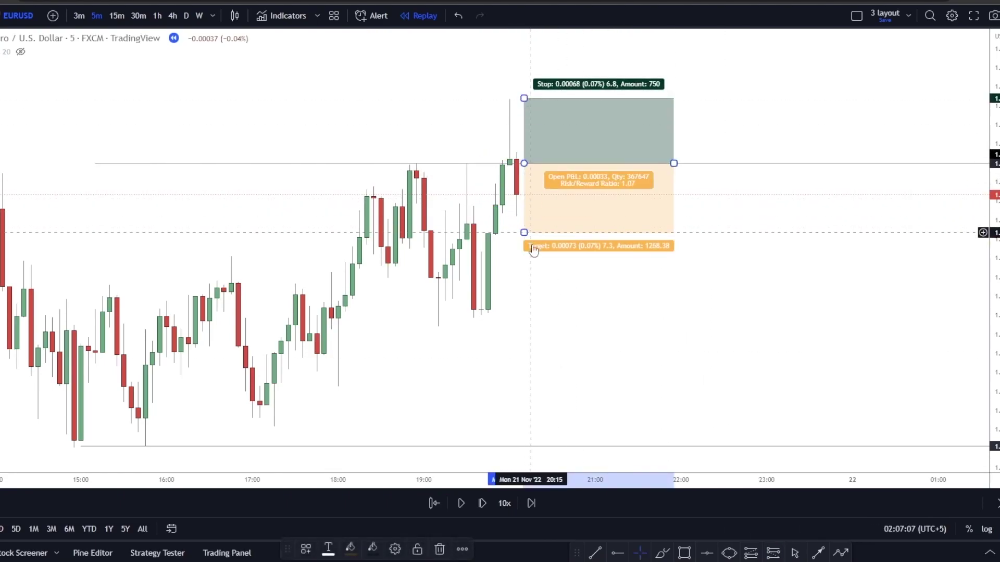
pyautogui.moveTo(523, 233); pyautogui.dragTo(512, 443)
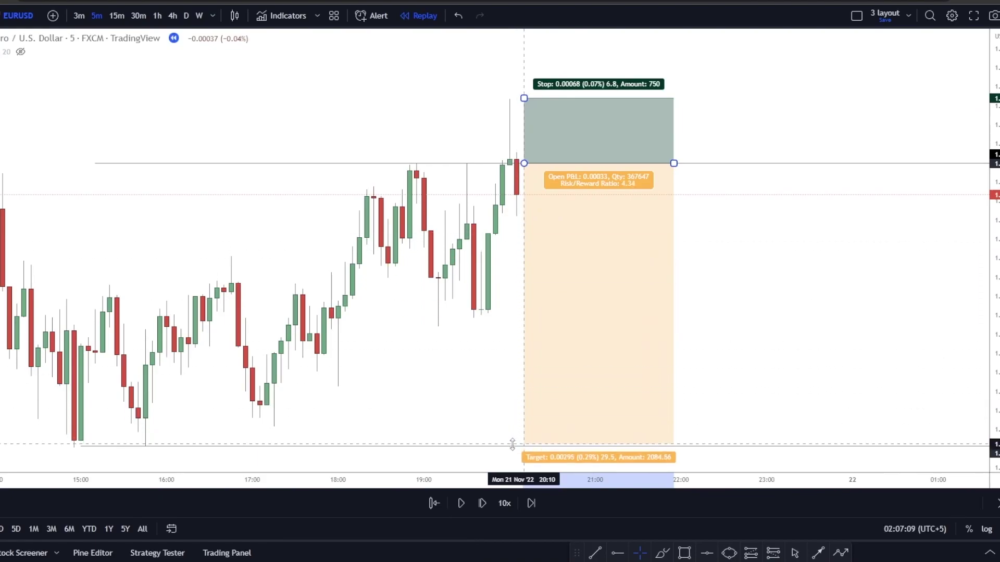
# Step: Run the replay forward through the retest of the short entry until price reaches the lower ray, up to the 22:35 candle
pyautogui.click(482, 502)
pyautogui.click(482, 503)
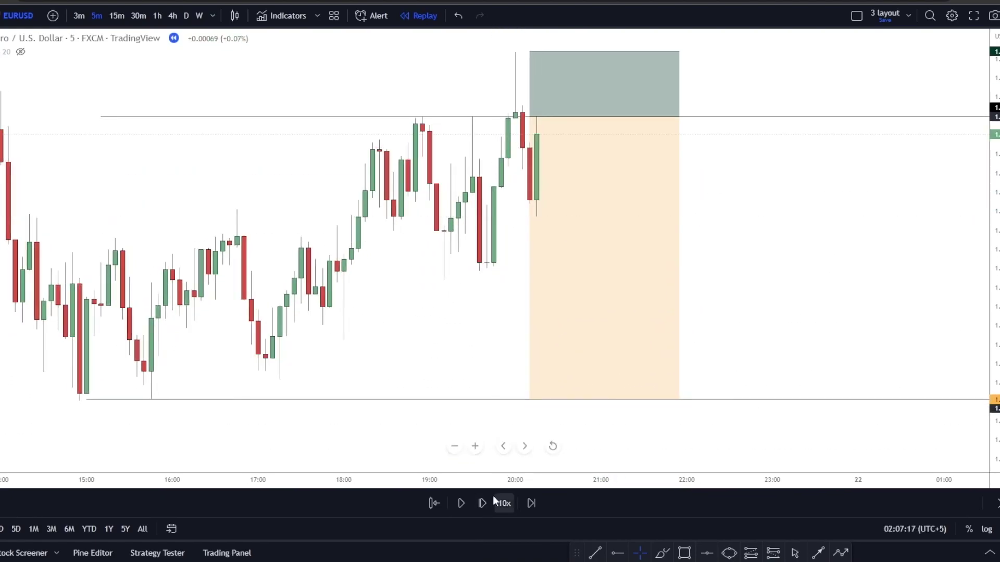
pyautogui.click(482, 503)
pyautogui.click(482, 503)
pyautogui.click(482, 503)
pyautogui.click(482, 503)
pyautogui.click(540, 118)
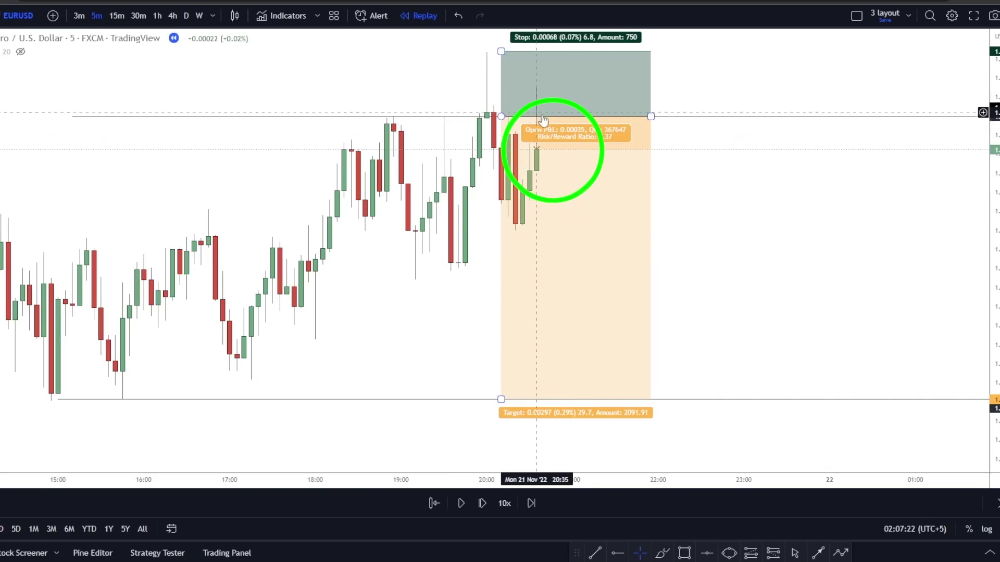
pyautogui.click(484, 501)
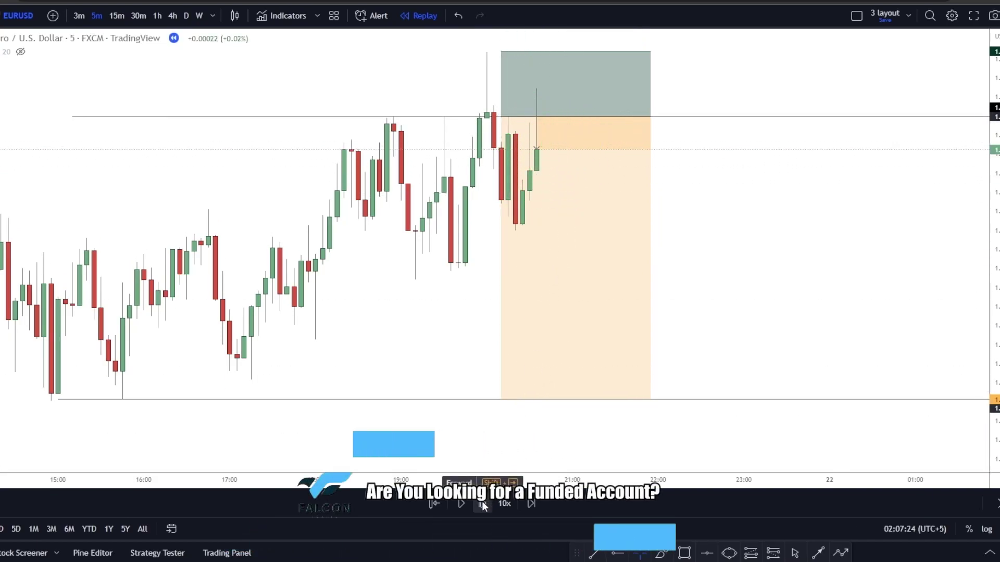
pyautogui.click(461, 502)
# Step: Extend the short position to the 22:20 candle that touches its target on the lower ray
pyautogui.moveTo(480, 114); pyautogui.dragTo(518, 114)
pyautogui.moveTo(589, 258); pyautogui.dragTo(764, 246)
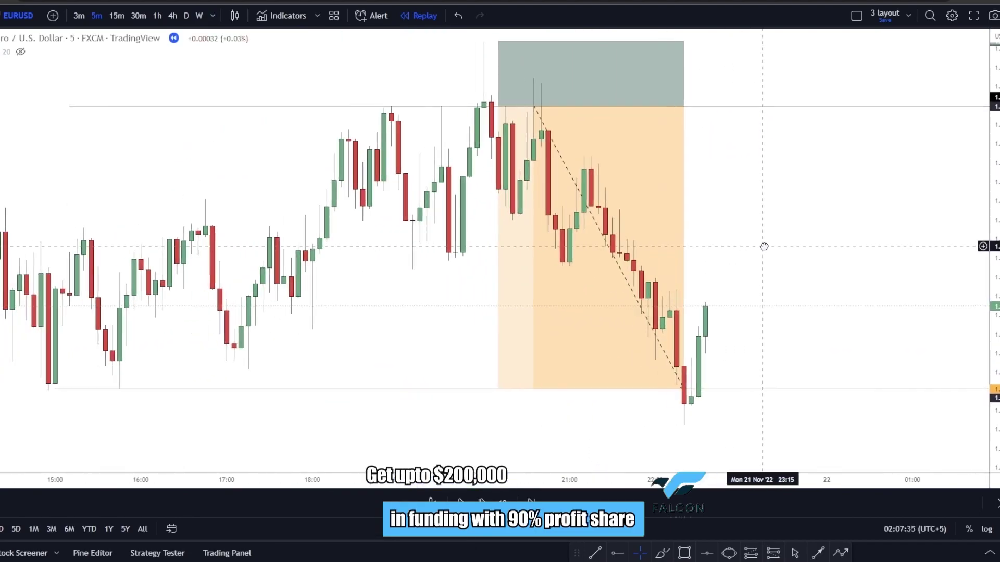
pyautogui.click(588, 139)
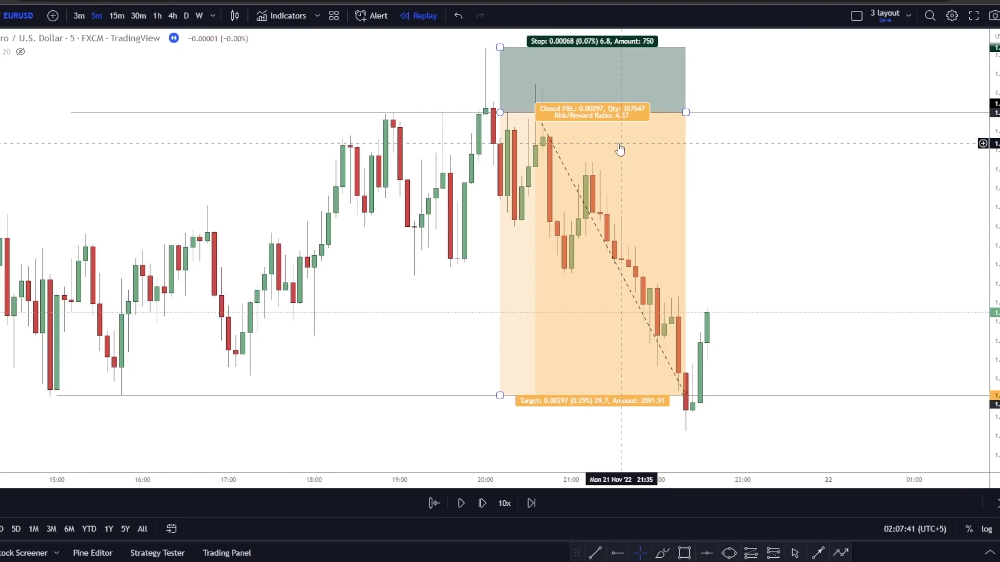
# Step: Place a long position at 22:45 with entry on the lower ray, stop at the recent swing low and target on the upper ray
pyautogui.moveTo(700, 196); pyautogui.dragTo(495, 147)
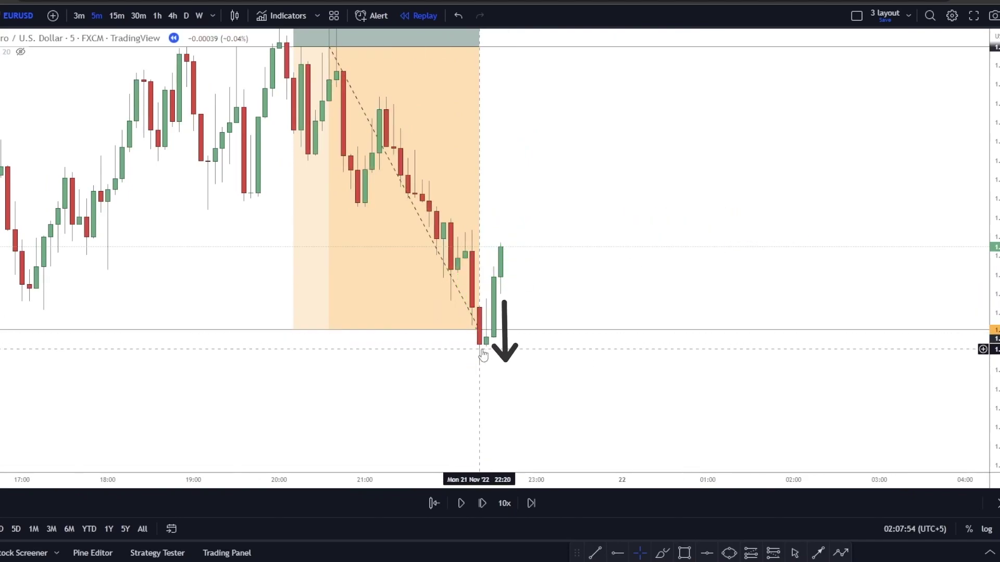
pyautogui.scroll(-3, 466, 346)
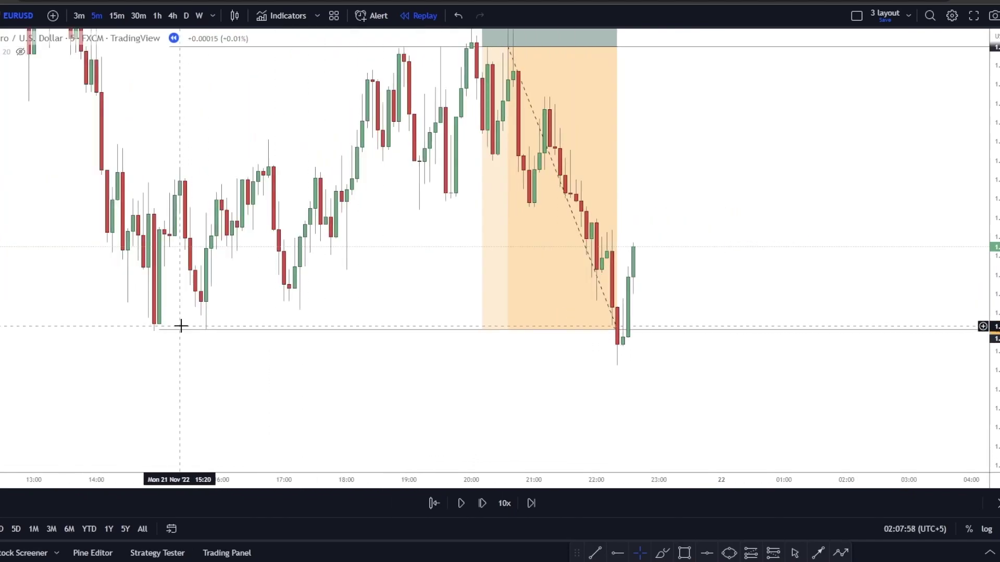
pyautogui.scroll(5, 415, 346)
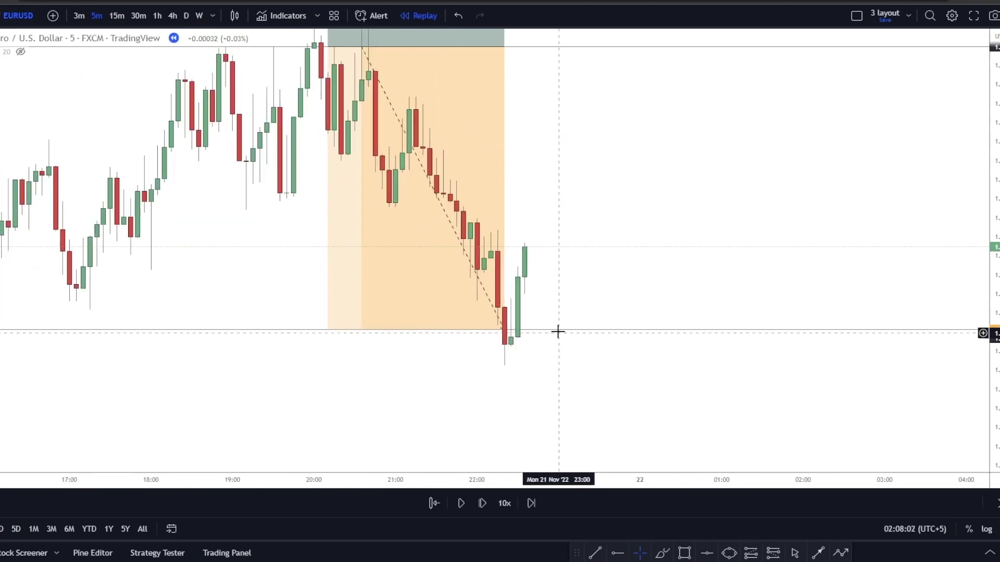
pyautogui.click(750, 552)
pyautogui.click(440, 329)
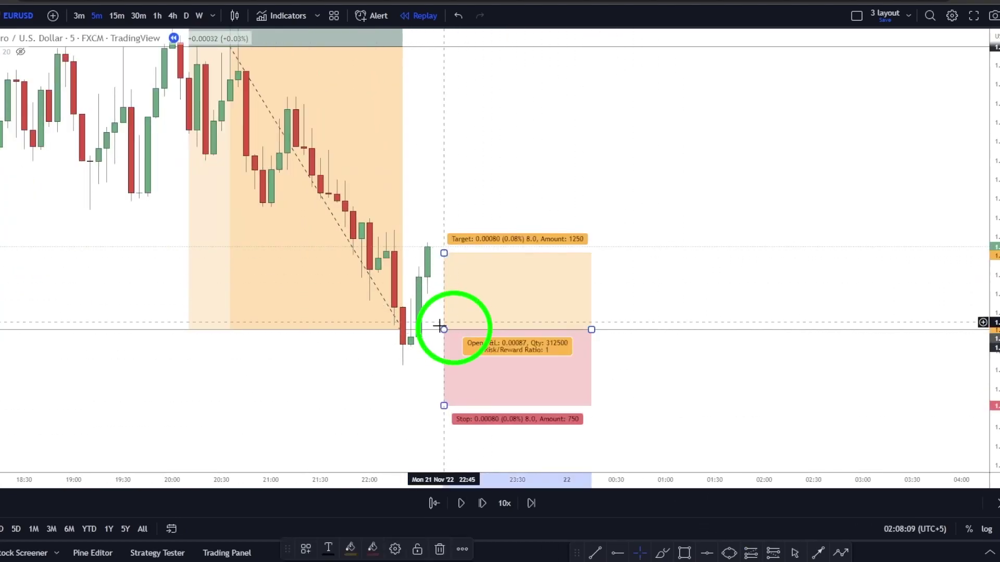
pyautogui.moveTo(444, 405); pyautogui.dragTo(439, 367)
pyautogui.moveTo(658, 187); pyautogui.dragTo(670, 252)
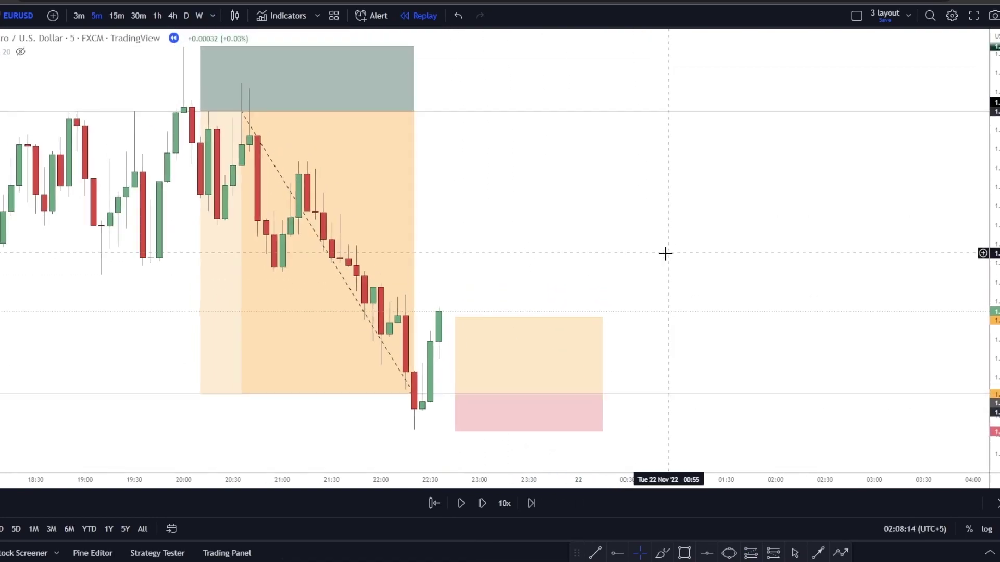
pyautogui.moveTo(464, 325); pyautogui.dragTo(457, 85)
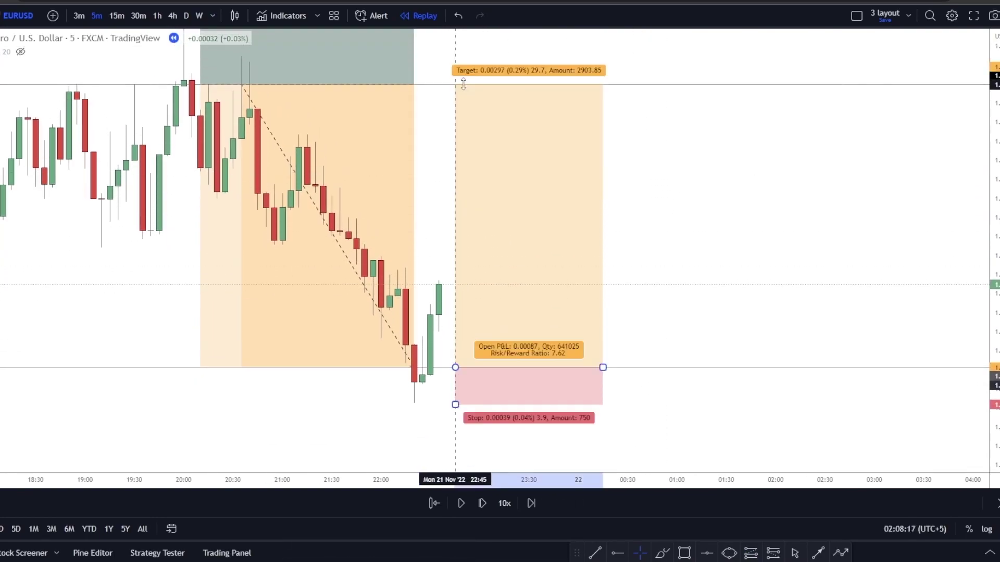
pyautogui.click(445, 113)
# Step: Play the replay forward to about 01:05 on 22 Nov and extend the long position's end time
pyautogui.click(462, 503)
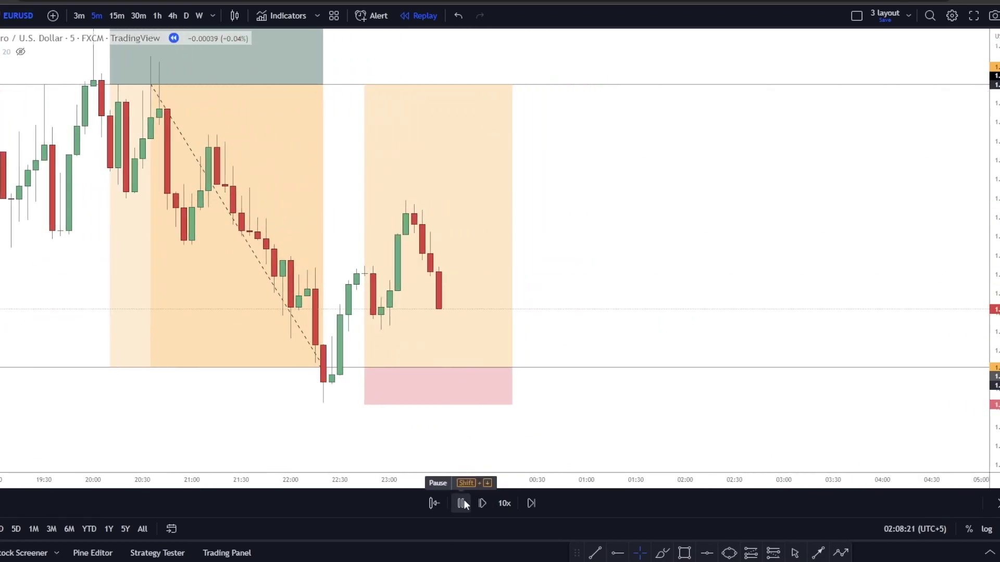
pyautogui.scroll(-4, 462, 252)
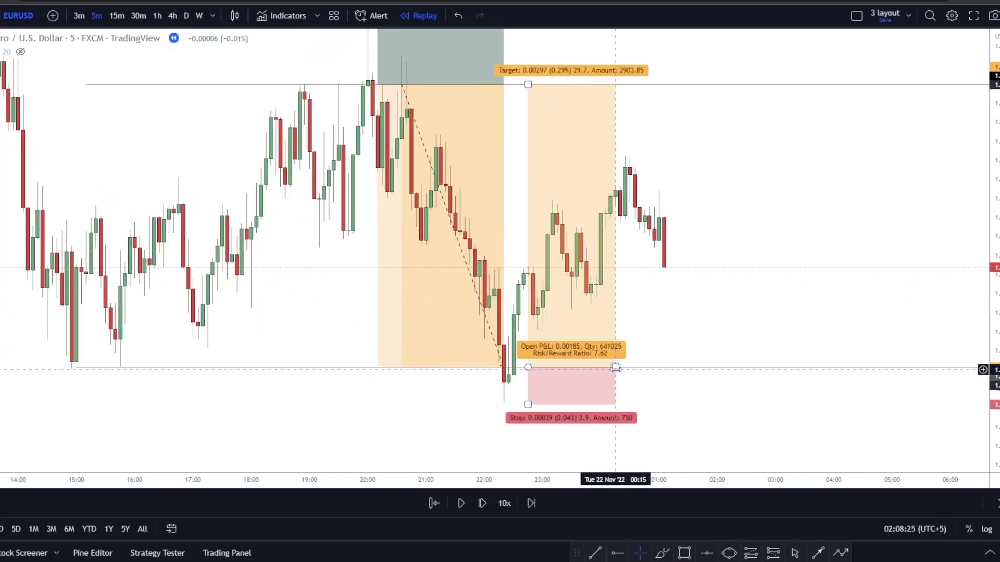
pyautogui.moveTo(648, 364); pyautogui.dragTo(760, 367)
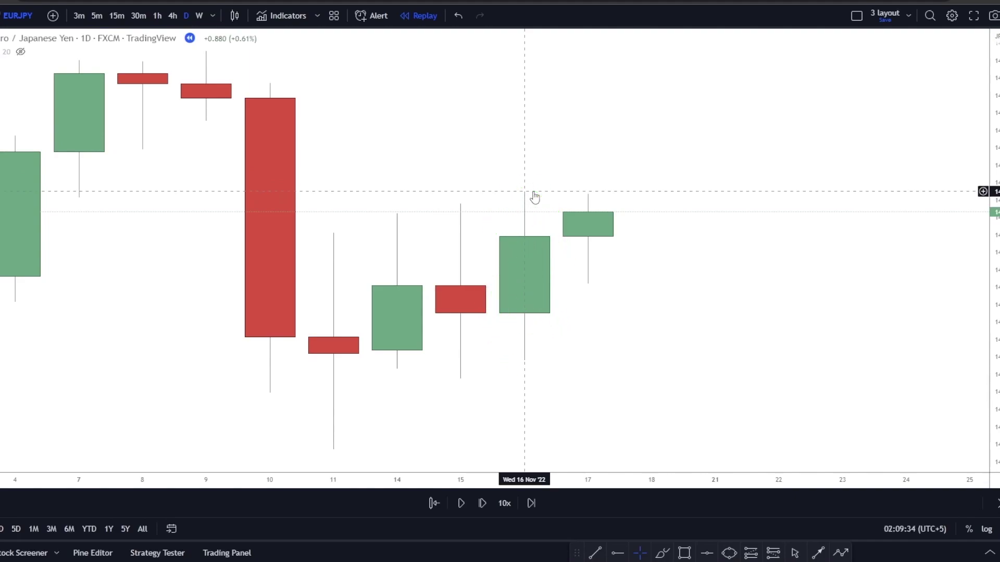
# Step: Draw horizontal rays from the low and the high of the 17 Nov 2022 daily candle
pyautogui.moveTo(995, 346); pyautogui.dragTo(859, 118)
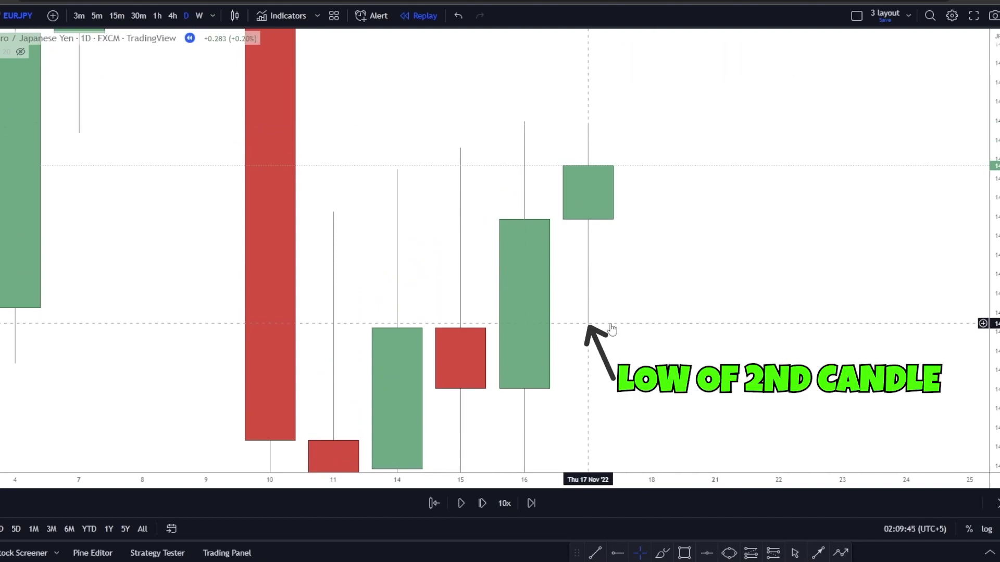
pyautogui.moveTo(609, 321); pyautogui.dragTo(614, 239)
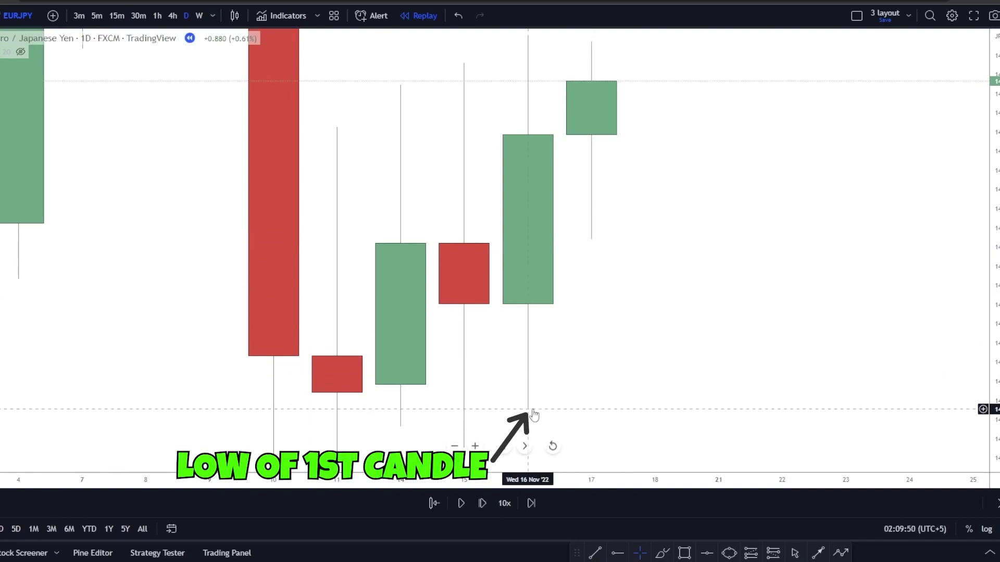
pyautogui.click(617, 553)
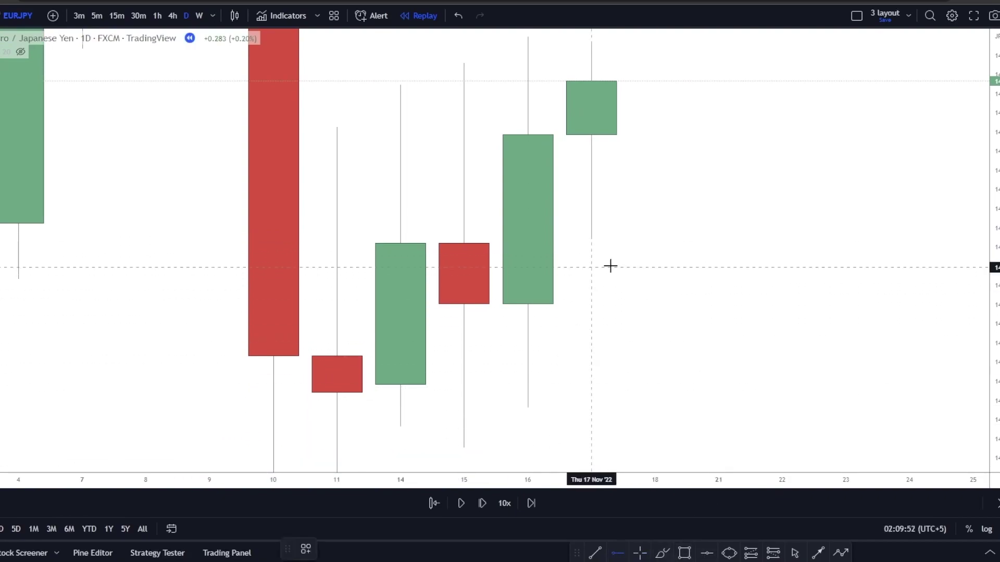
pyautogui.click(578, 239)
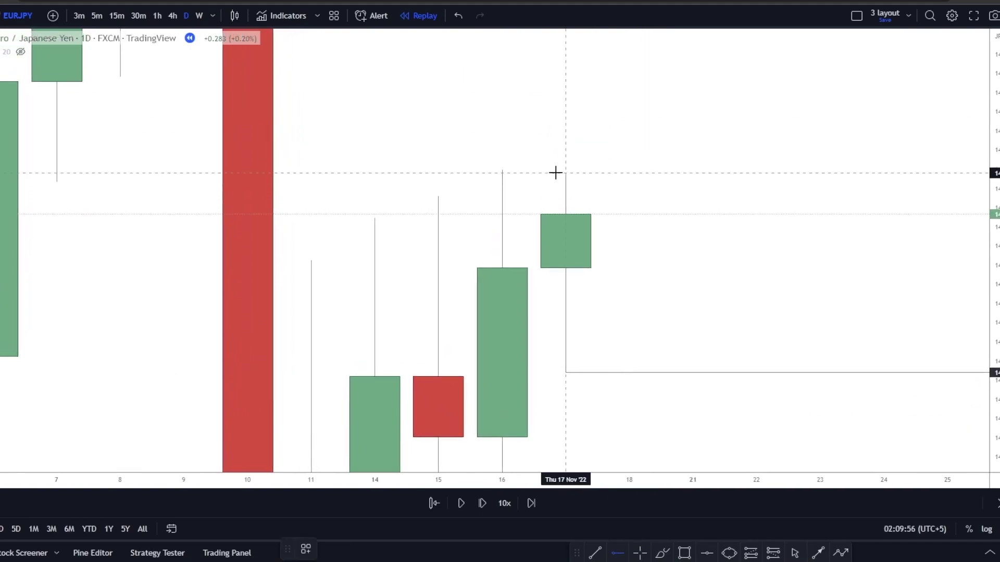
pyautogui.click(565, 174)
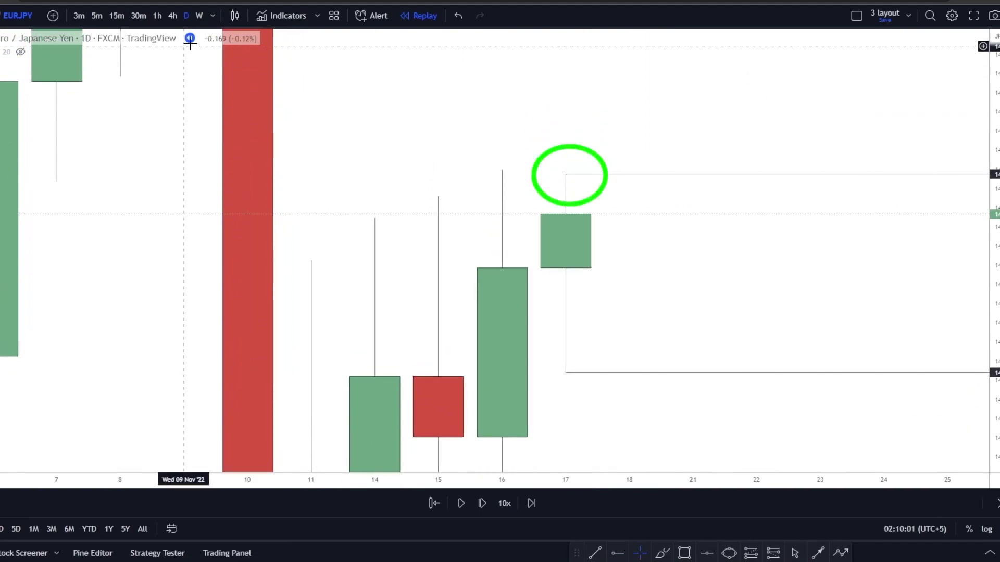
# Step: Switch to the 1-hour chart and advance the replay to the 04:00 candle on 18 Nov
pyautogui.click(156, 15)
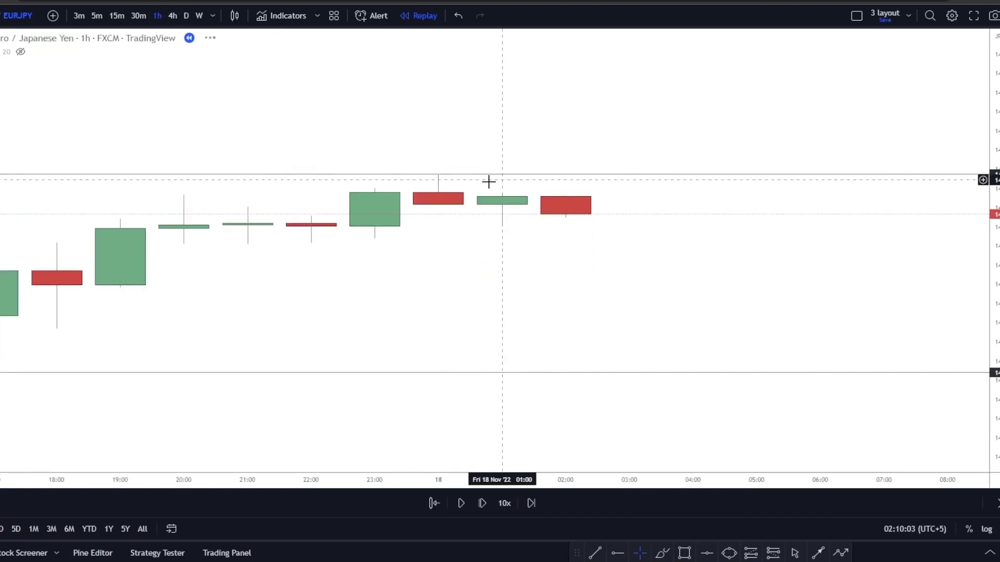
pyautogui.moveTo(432, 252); pyautogui.dragTo(339, 250)
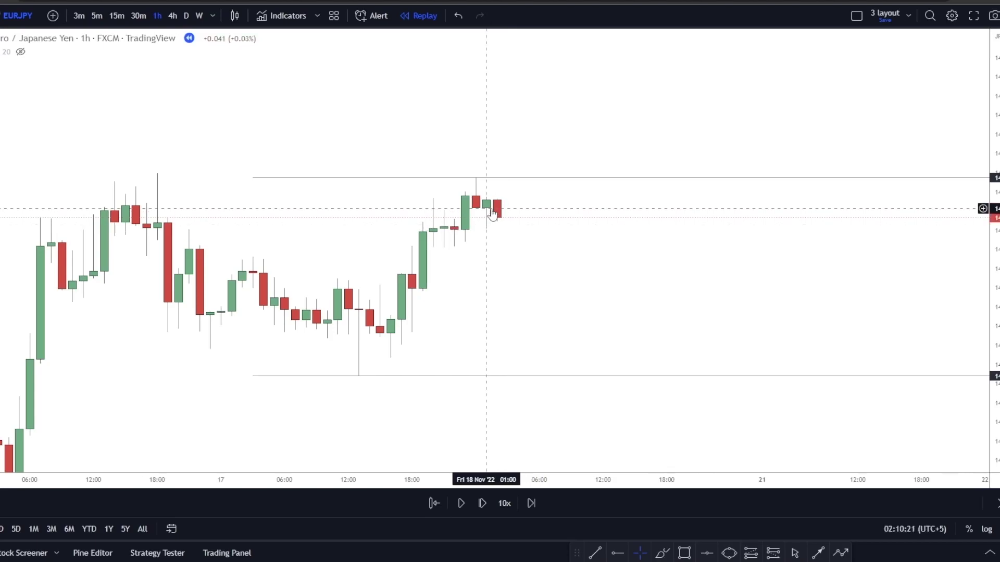
pyautogui.click(482, 503)
pyautogui.click(482, 503)
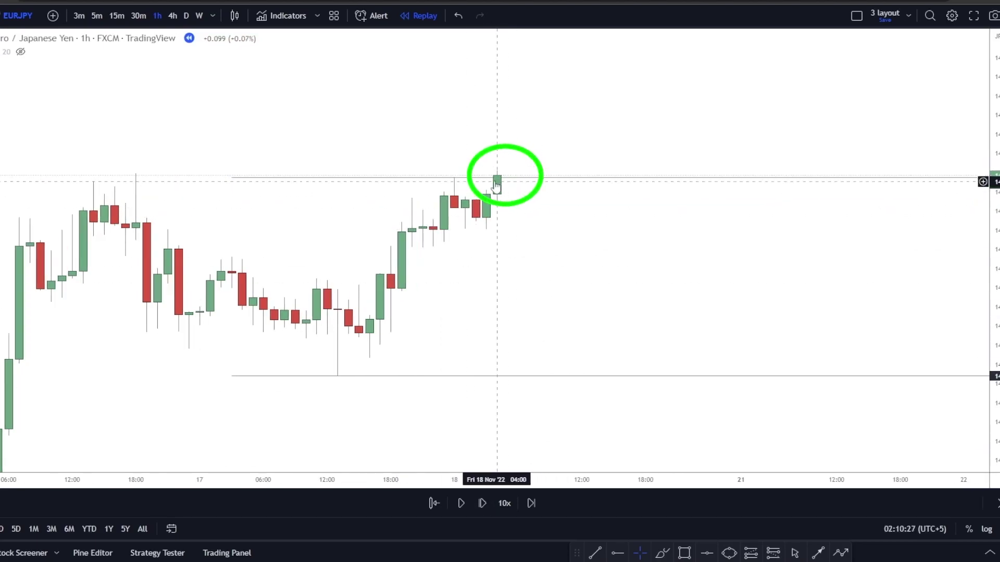
# Step: Align the upper ray with the wick high at the start of 18 Nov and advance the replay to the 06:00 candle
pyautogui.moveTo(994, 318); pyautogui.dragTo(991, 132)
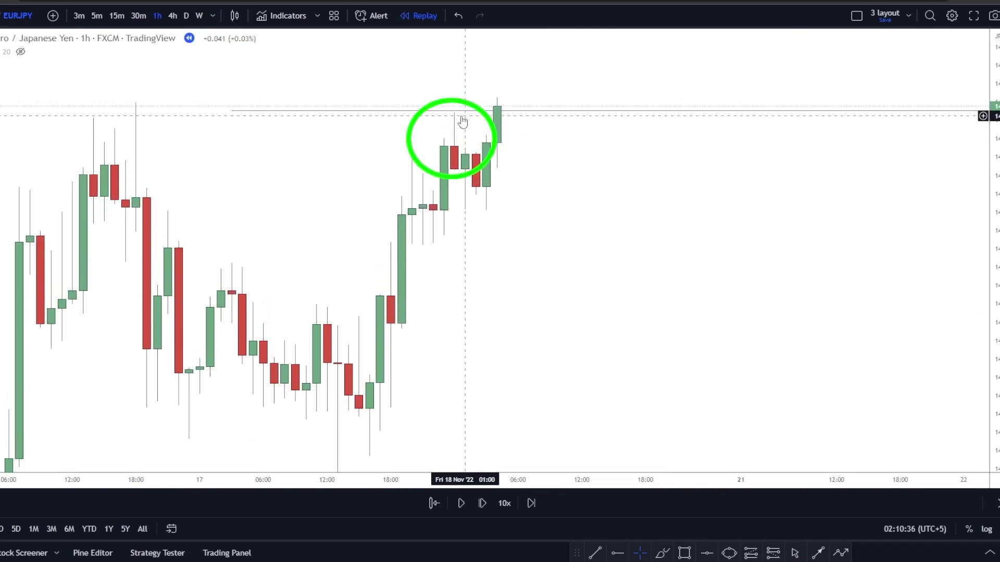
pyautogui.click(430, 116)
pyautogui.click(469, 117)
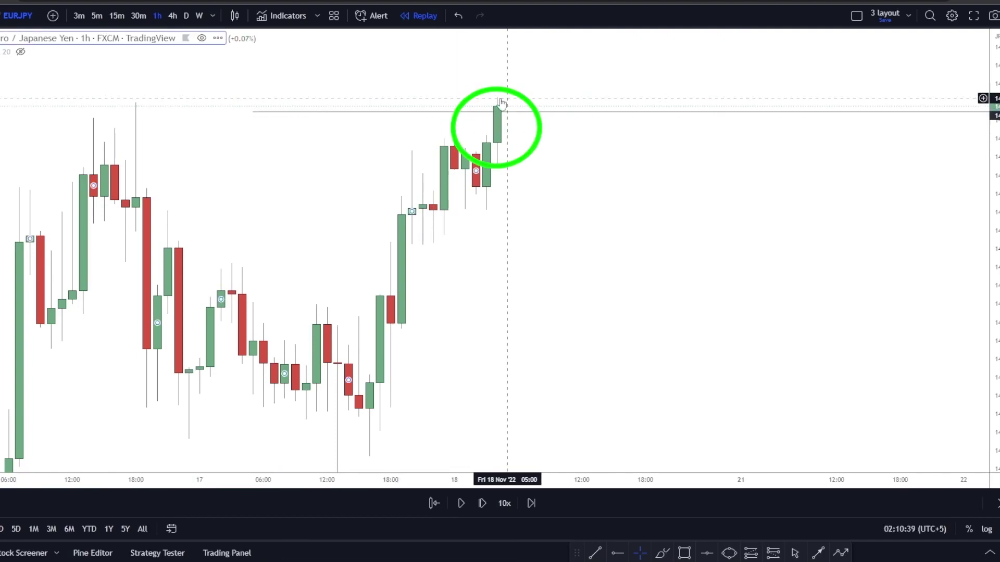
pyautogui.click(520, 127)
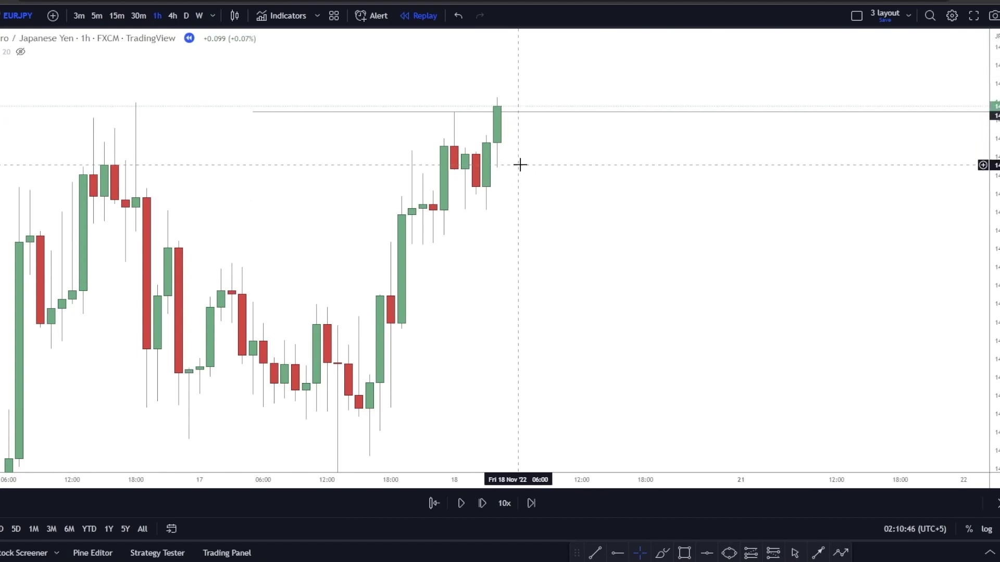
pyautogui.click(482, 503)
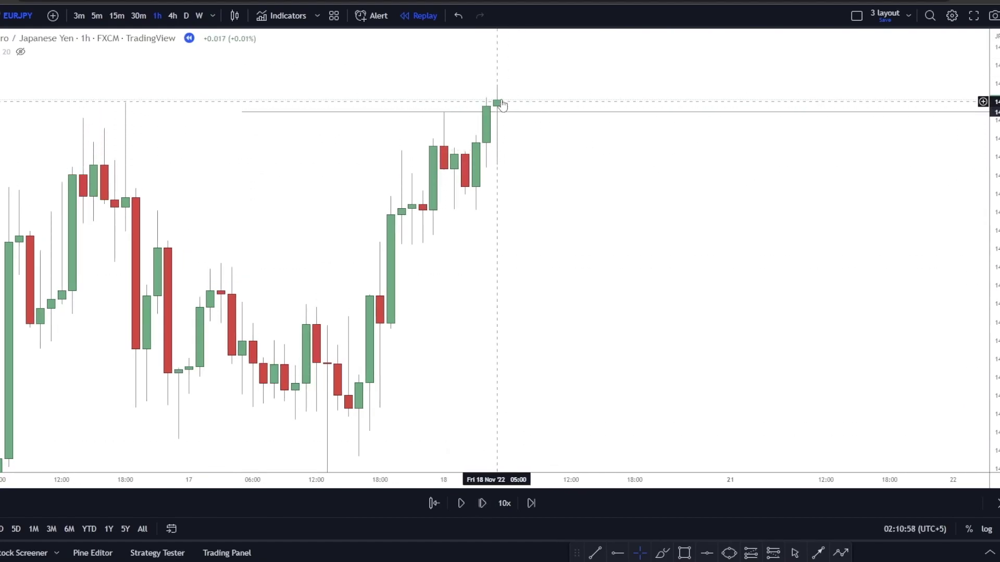
pyautogui.click(483, 504)
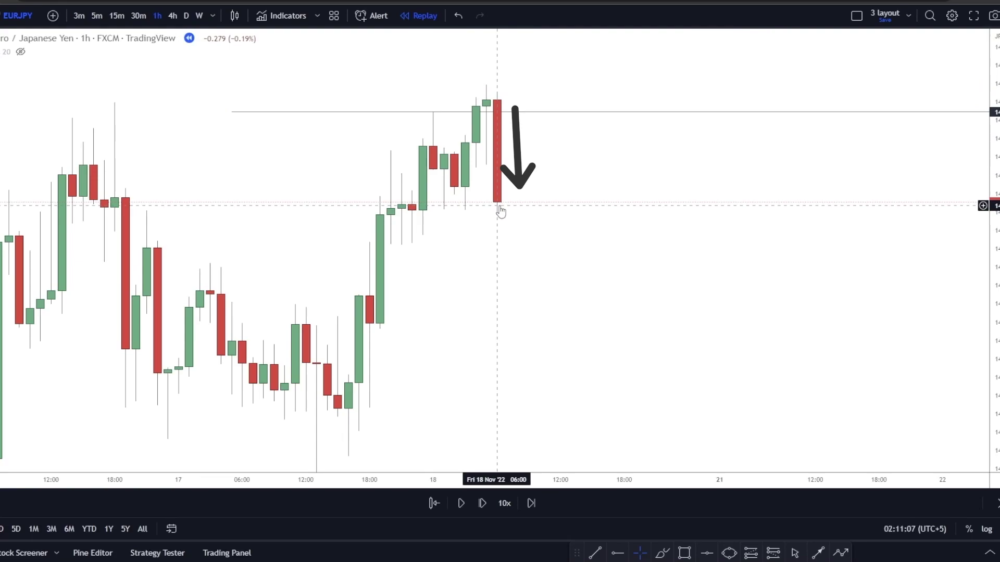
# Step: Place a short position at 07:00 on 18 Nov with entry on the upper ray, stop 0.093 above it and target on the lower ray
pyautogui.click(773, 552)
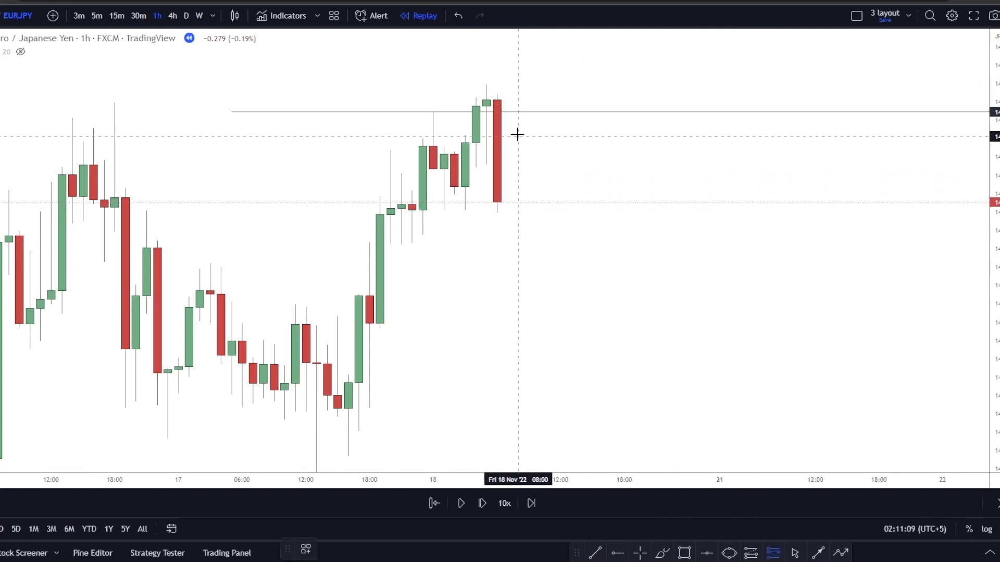
pyautogui.click(510, 112)
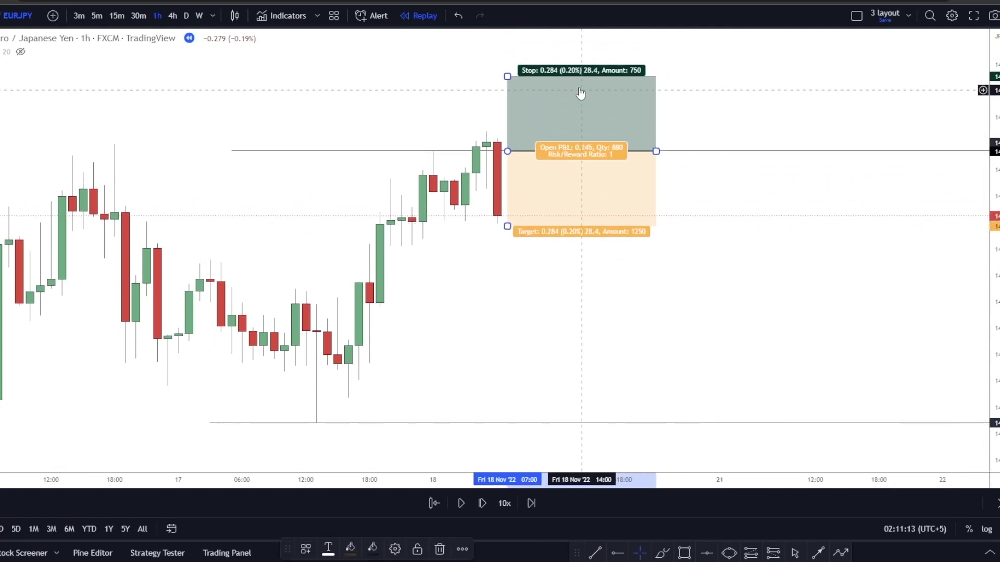
pyautogui.moveTo(507, 74); pyautogui.dragTo(507, 127)
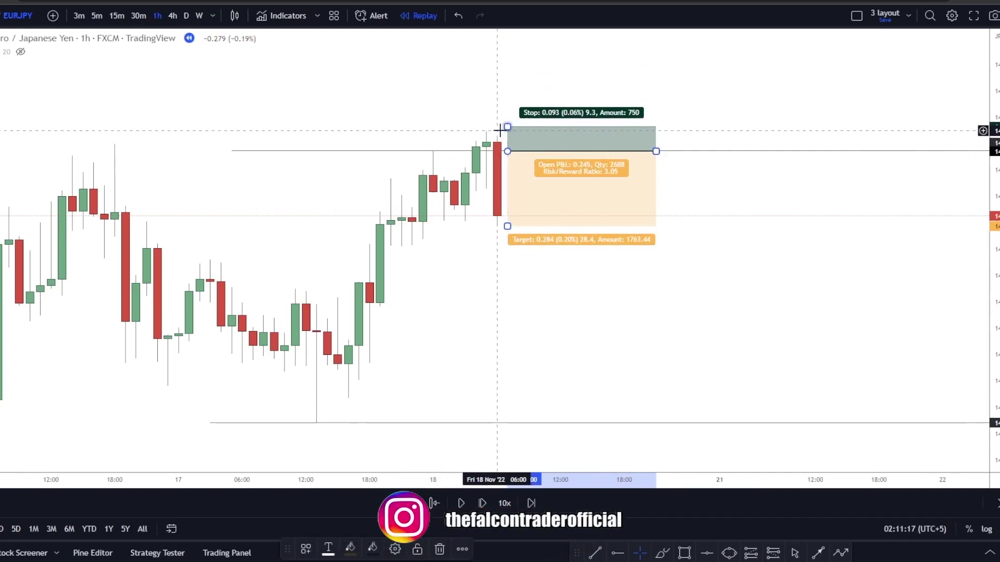
pyautogui.moveTo(507, 226); pyautogui.dragTo(495, 420)
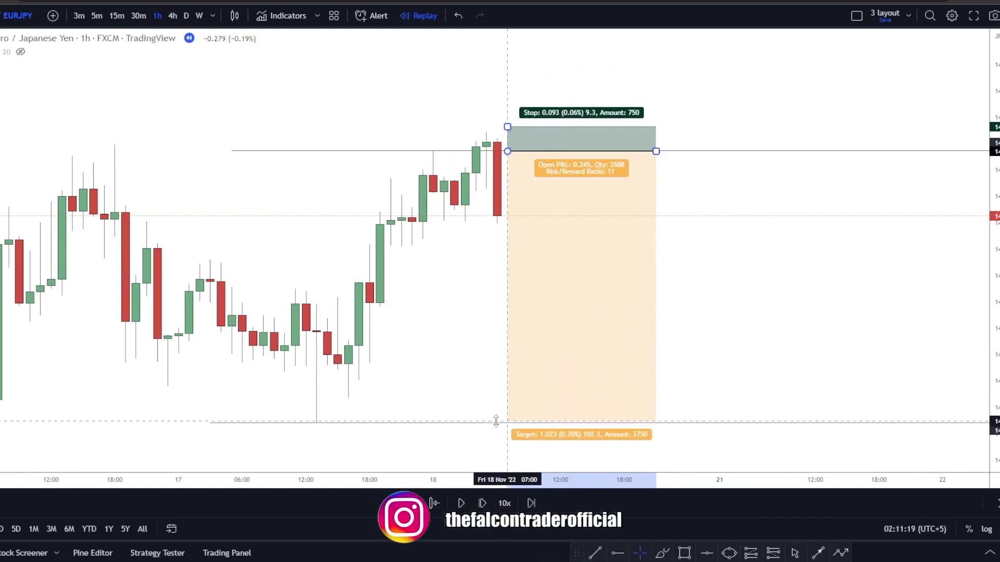
pyautogui.click(467, 386)
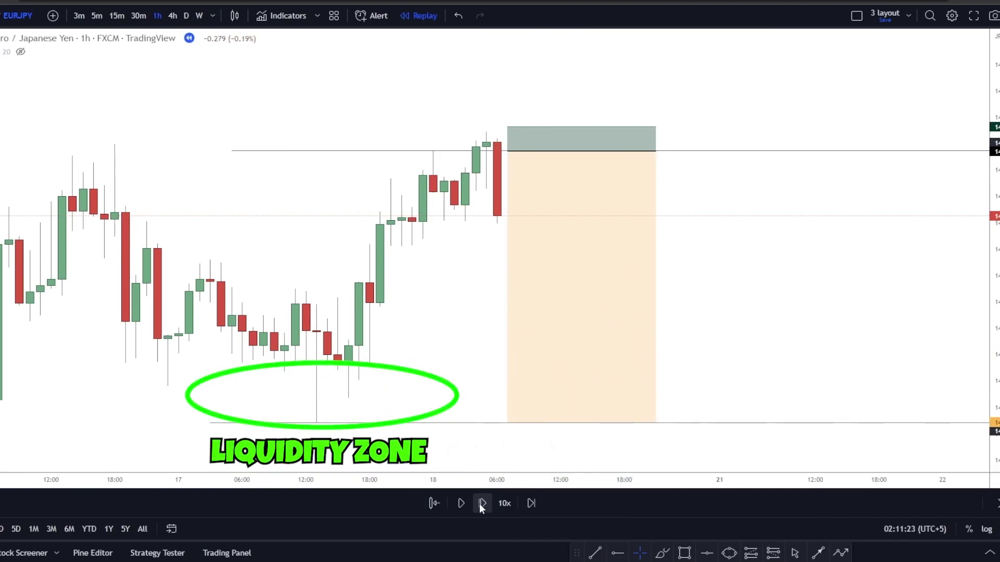
# Step: Play the replay forward to 13:00 on 21 Nov, extending the short position's end to the 10:00 candle
pyautogui.click(461, 503)
pyautogui.click(449, 152)
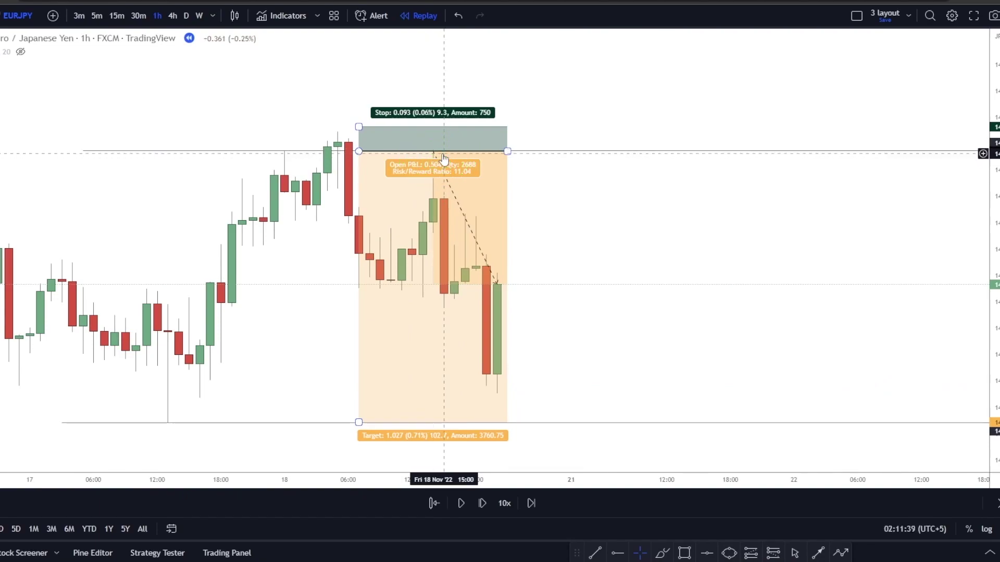
pyautogui.moveTo(507, 152); pyautogui.dragTo(614, 151)
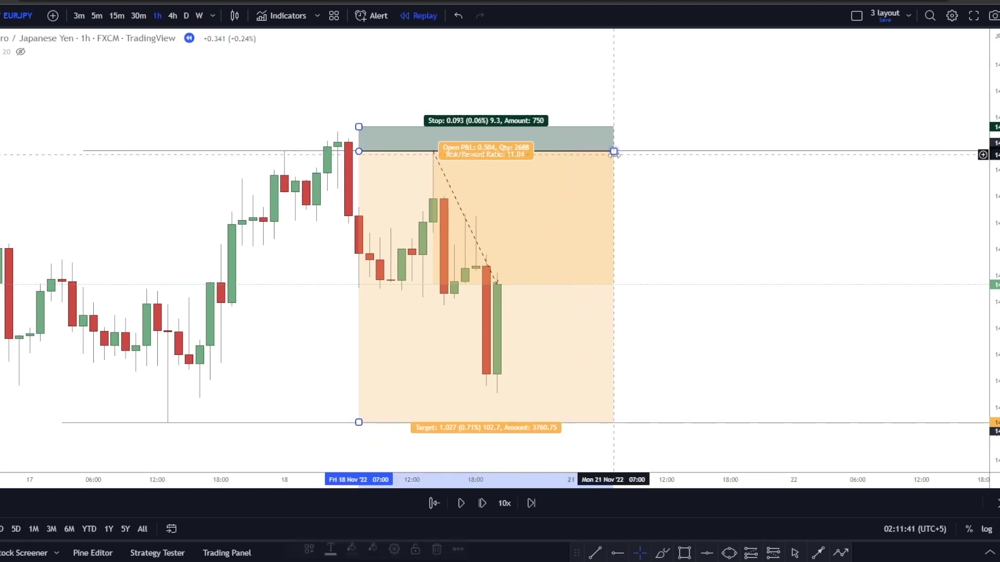
pyautogui.click(461, 503)
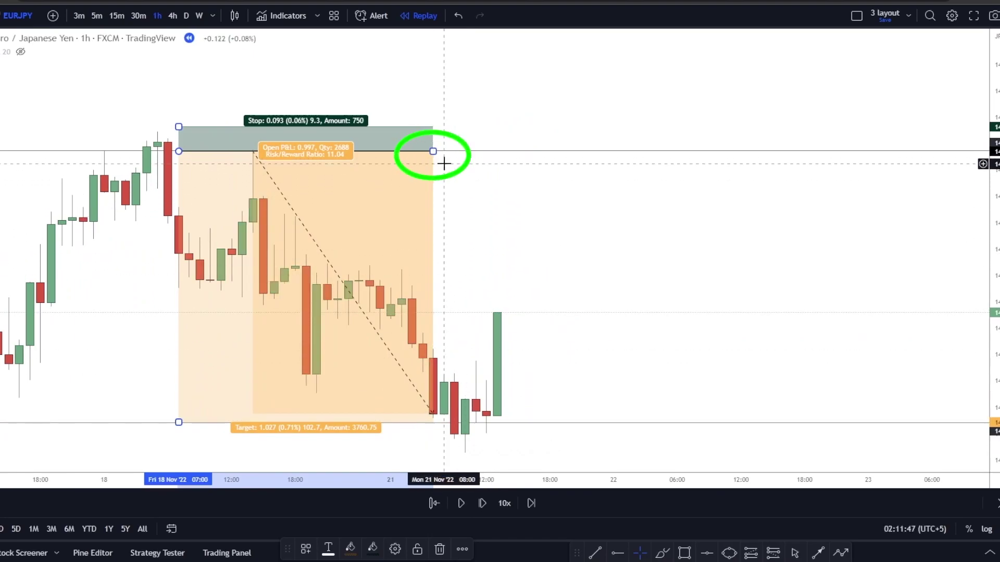
pyautogui.moveTo(433, 151); pyautogui.dragTo(461, 156)
# Step: Place a long position at 11:00 on 21 Nov with entry on the lower ray, stop 0.127 below it and target on the upper ray
pyautogui.moveTo(594, 224); pyautogui.dragTo(785, 198)
pyautogui.moveTo(994, 364); pyautogui.dragTo(994, 292)
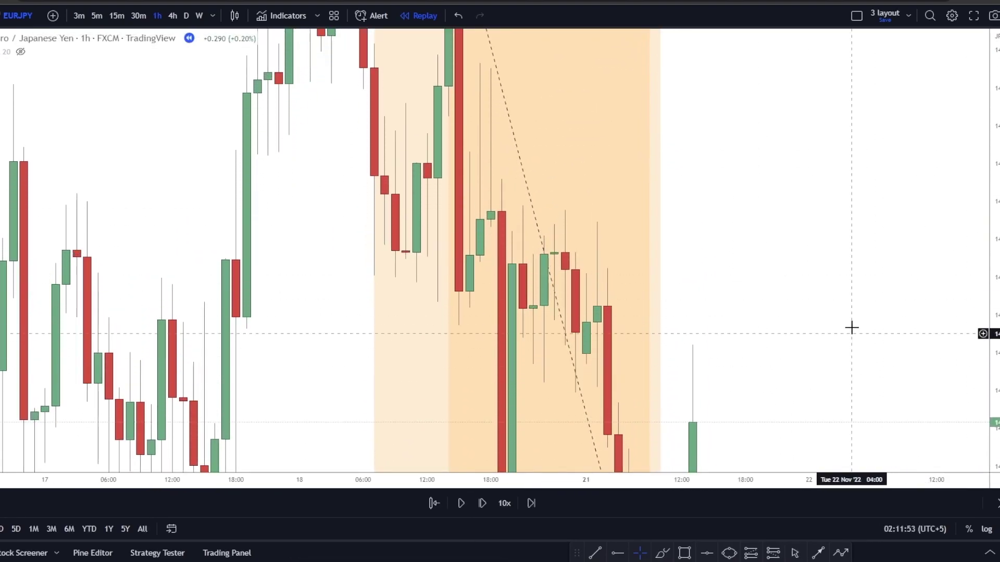
pyautogui.scroll(3, 490, 481)
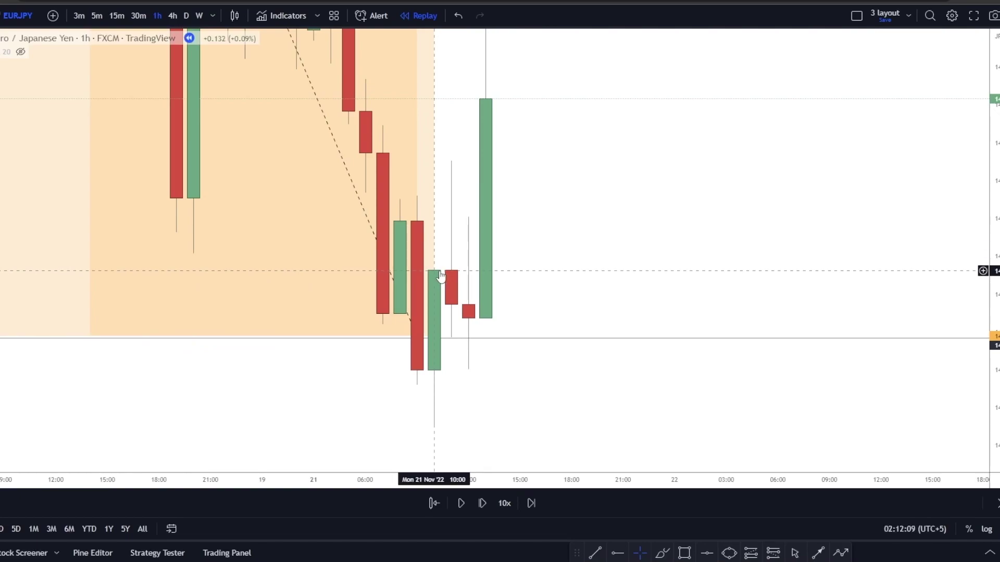
pyautogui.click(449, 335)
pyautogui.moveTo(451, 390); pyautogui.dragTo(444, 347)
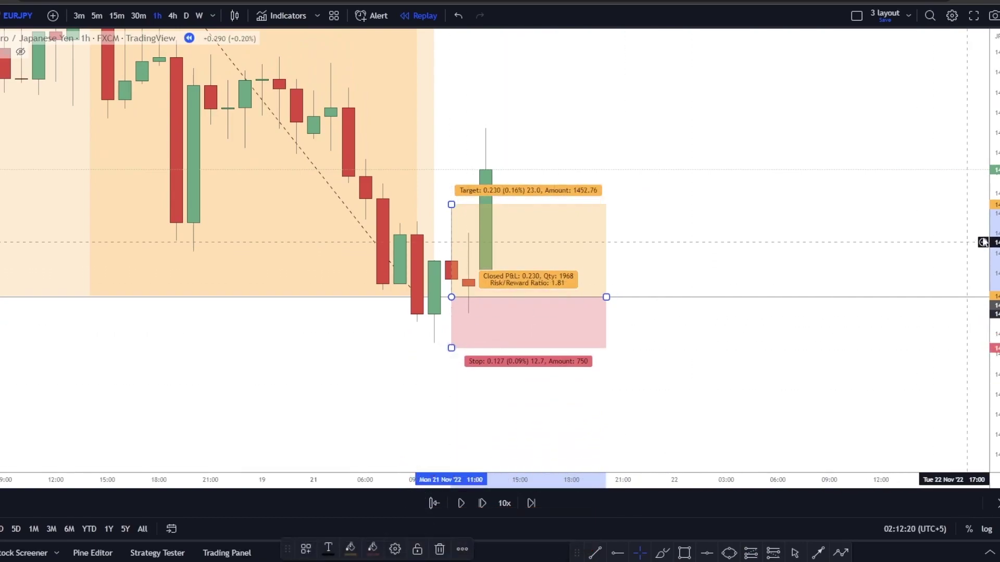
pyautogui.moveTo(541, 199); pyautogui.dragTo(569, 309)
pyautogui.moveTo(479, 332); pyautogui.dragTo(479, 159)
pyautogui.moveTo(321, 178); pyautogui.dragTo(496, 179)
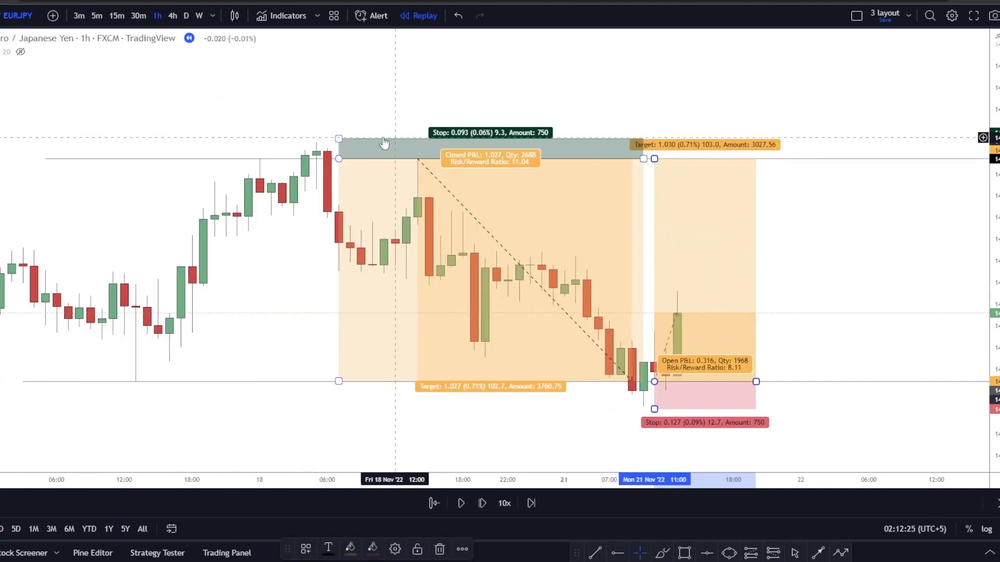
# Step: Extend the long position's end to 06:00 on 22 Nov and play the replay until price reaches the upper ray
pyautogui.moveTo(755, 381); pyautogui.dragTo(868, 382)
pyautogui.click(904, 328)
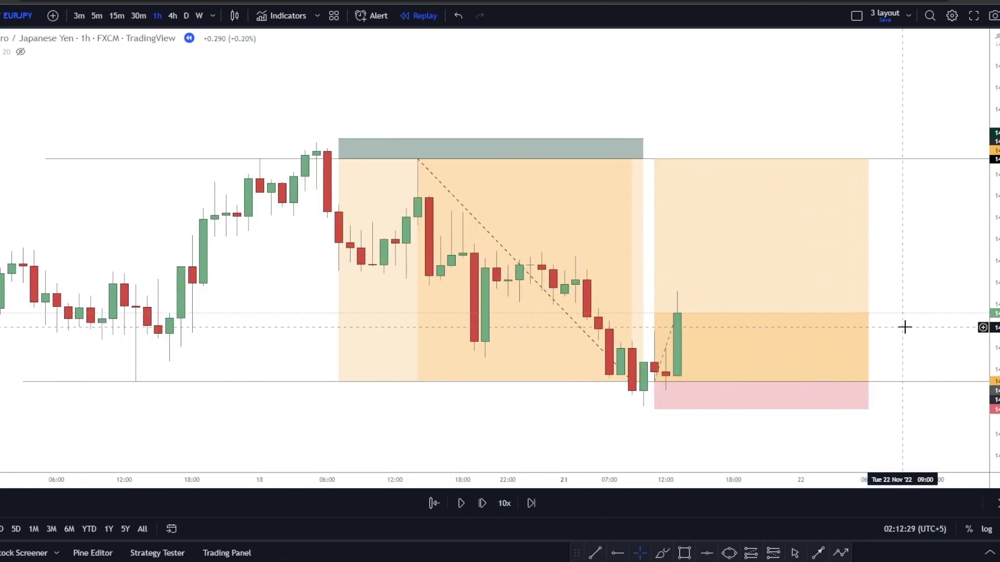
pyautogui.click(462, 503)
pyautogui.click(462, 503)
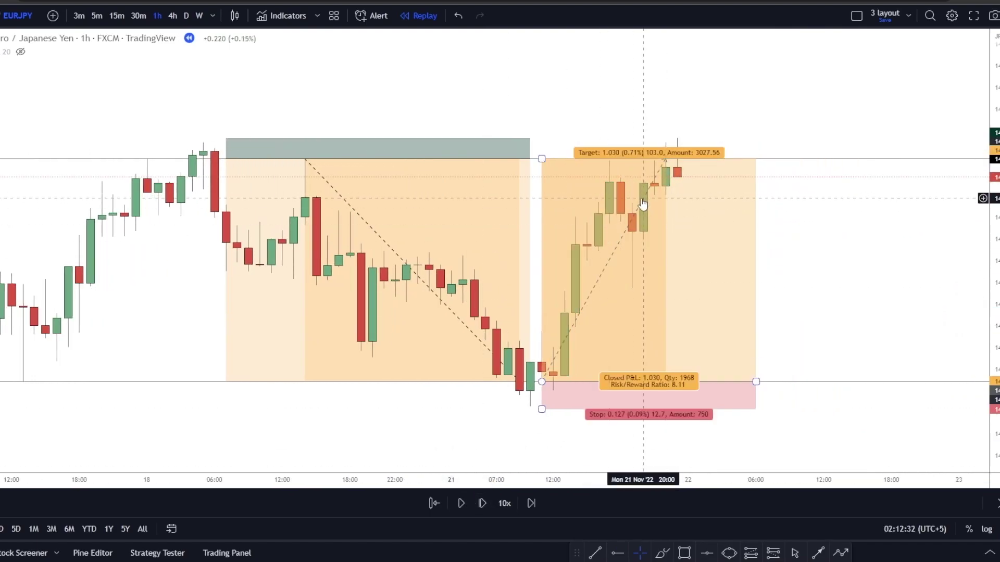
# Step: Return to the daily chart at 15 Sep 2022 and draw horizontal rays from that day's candle high and low
pyautogui.scroll(-1, 643, 203)
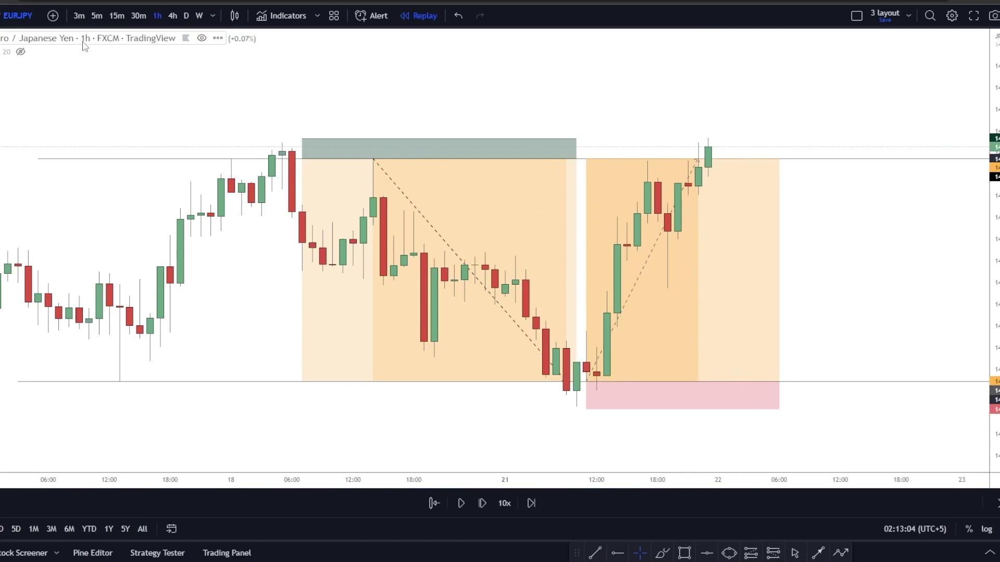
pyautogui.click(173, 16)
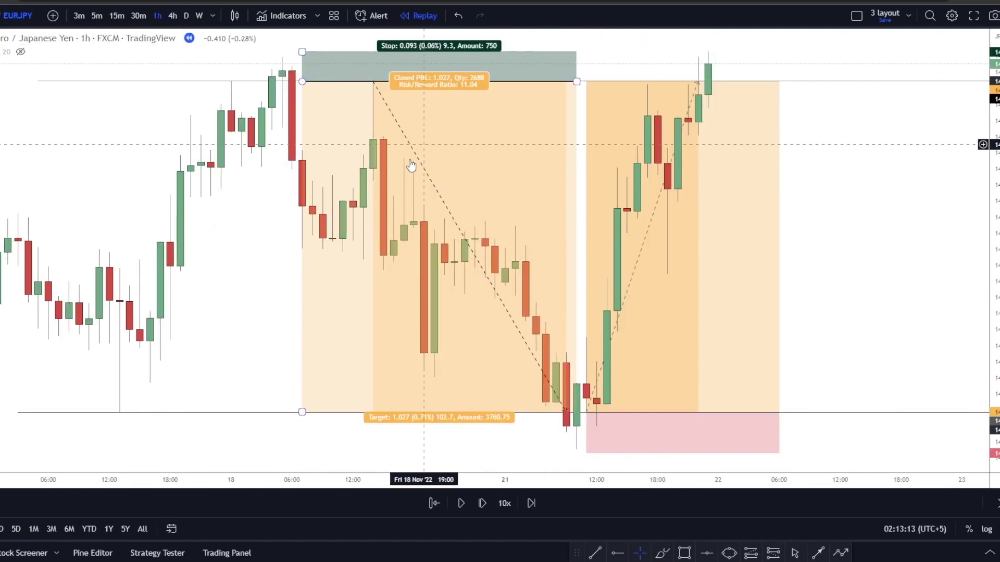
pyautogui.scroll(-5, 406, 182)
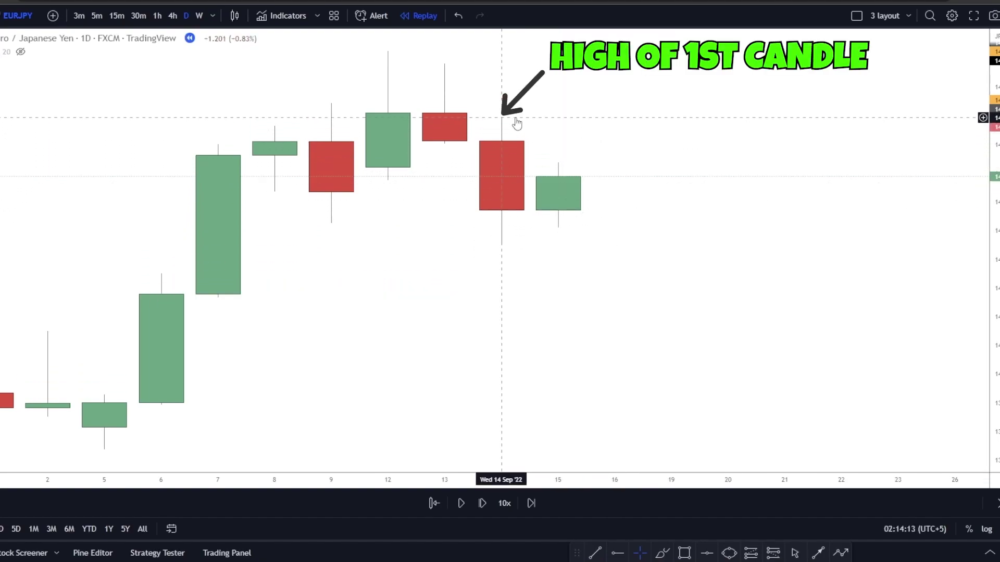
pyautogui.click(557, 163)
pyautogui.click(560, 227)
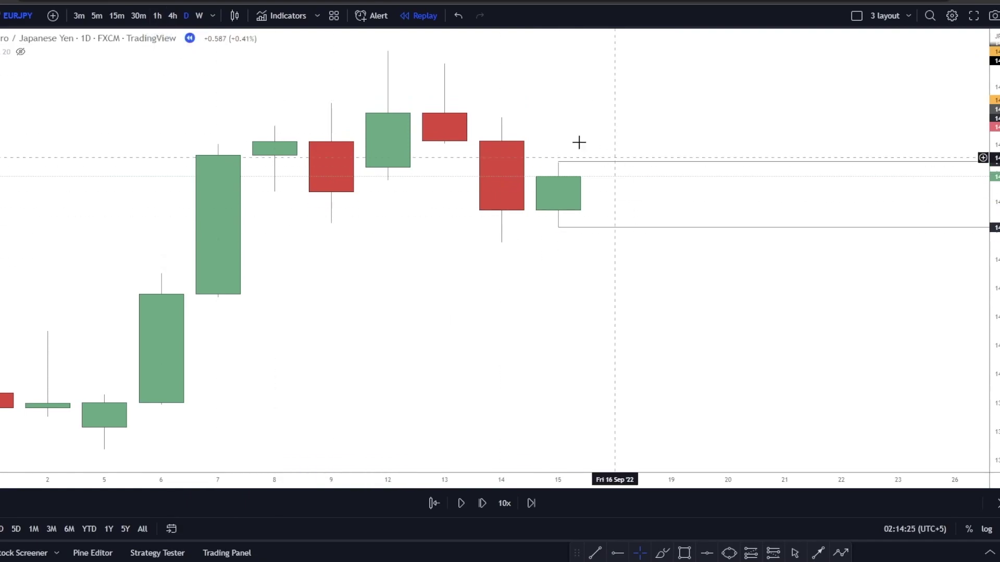
# Step: Switch to the 1-hour chart and align the upper ray with the wick high of the 22:00 candle on 15 Sep
pyautogui.click(157, 16)
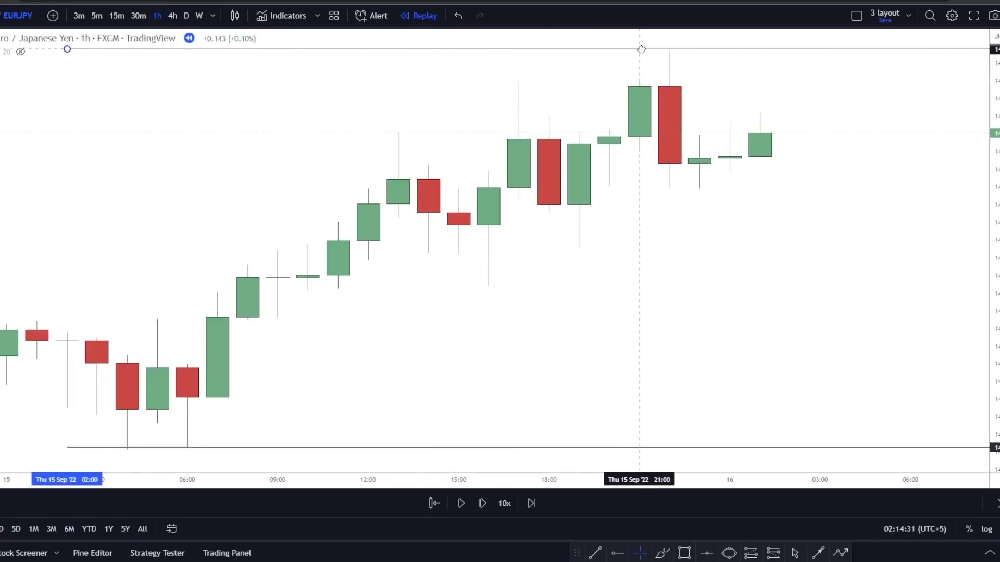
pyautogui.click(676, 63)
pyautogui.click(507, 315)
pyautogui.scroll(-2, 506, 315)
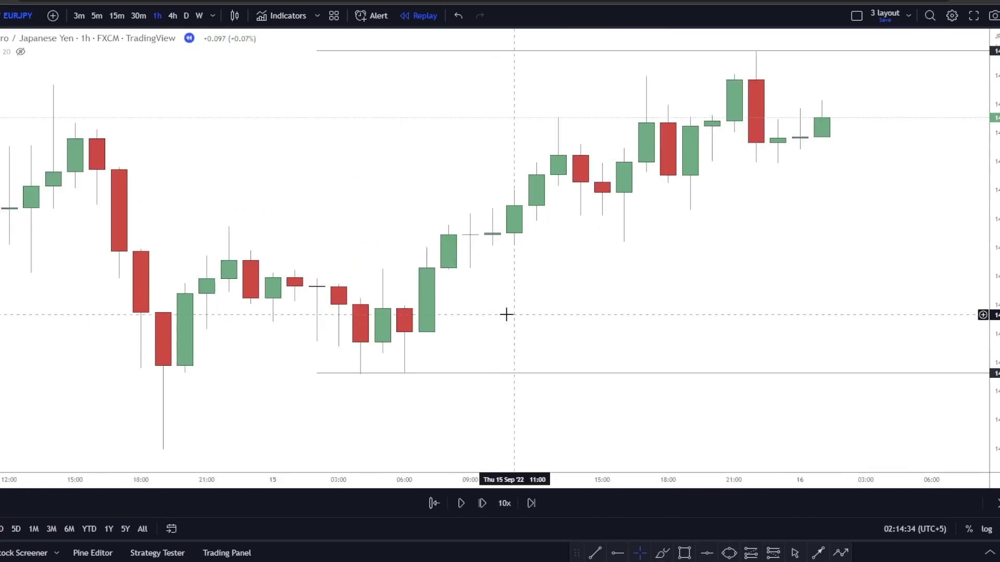
pyautogui.moveTo(400, 295); pyautogui.dragTo(518, 312)
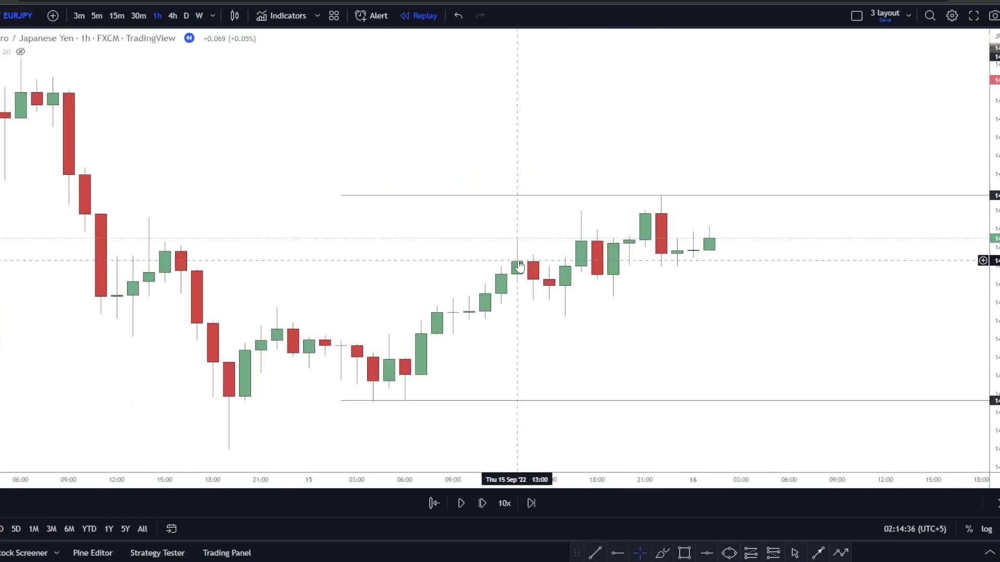
pyautogui.moveTo(668, 328); pyautogui.dragTo(543, 325)
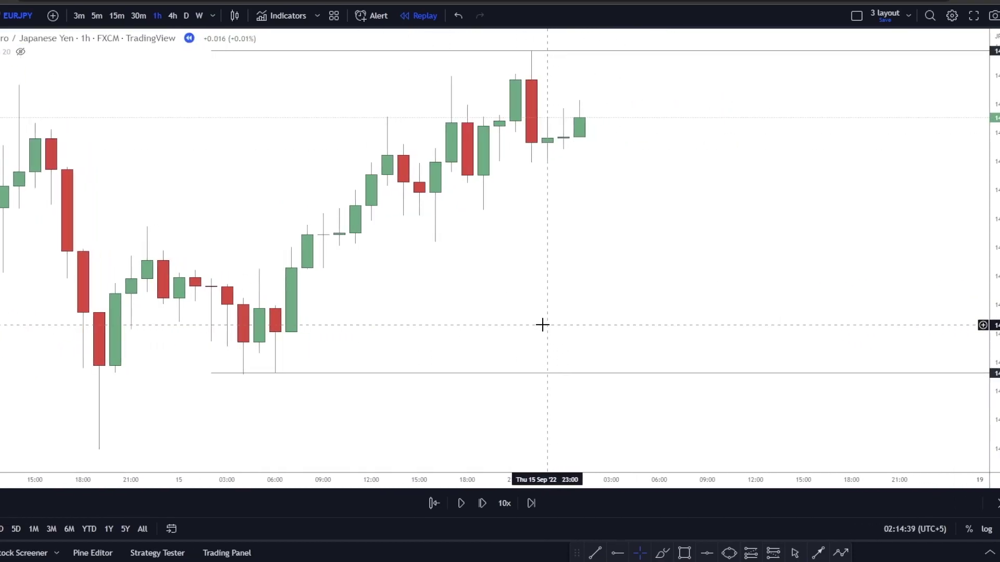
# Step: Run the 1-hour replay forward from 16 Sep until a candle closes above the upper ray on 20 Sep
pyautogui.scroll(-2, 542, 325)
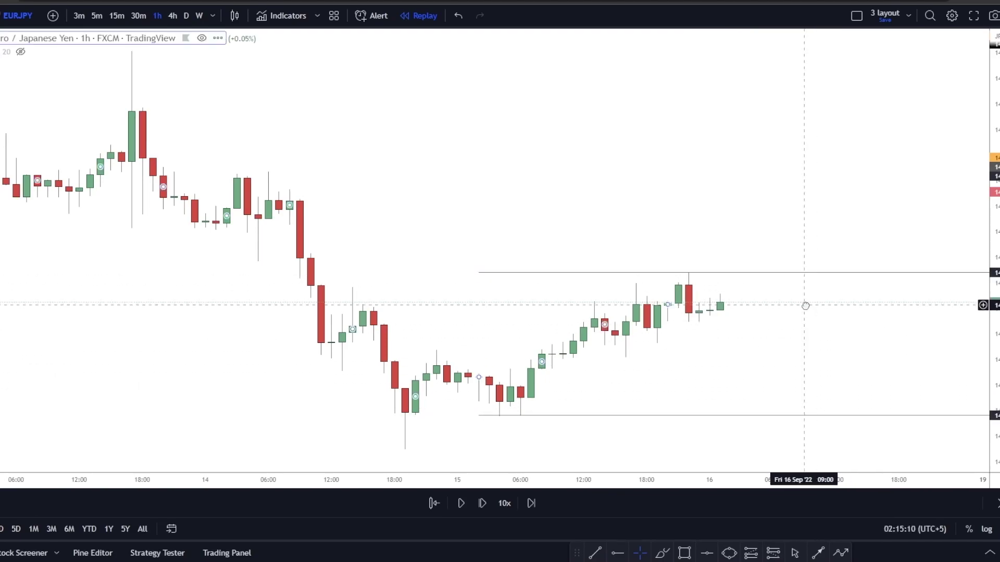
pyautogui.click(460, 503)
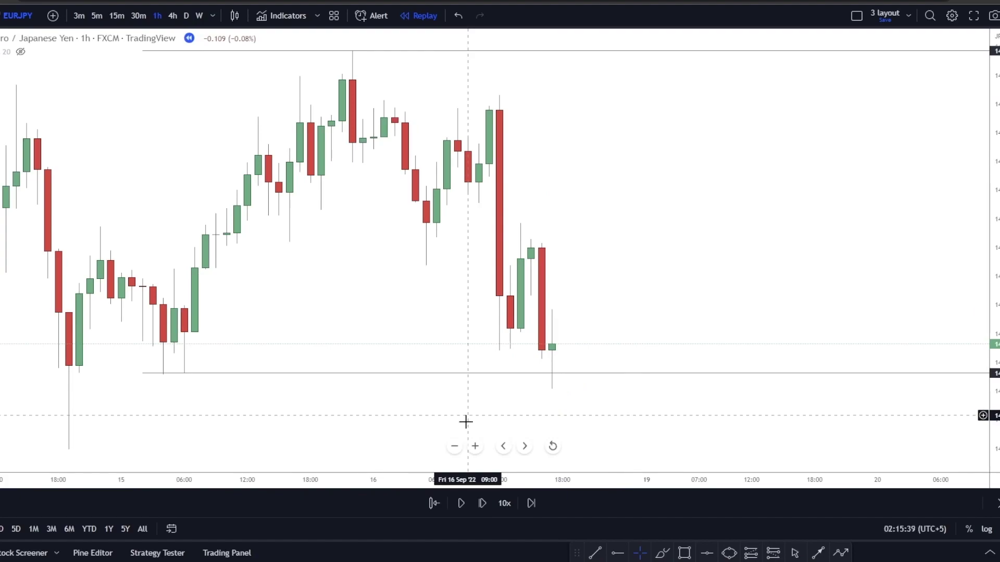
pyautogui.click(481, 503)
pyautogui.click(482, 503)
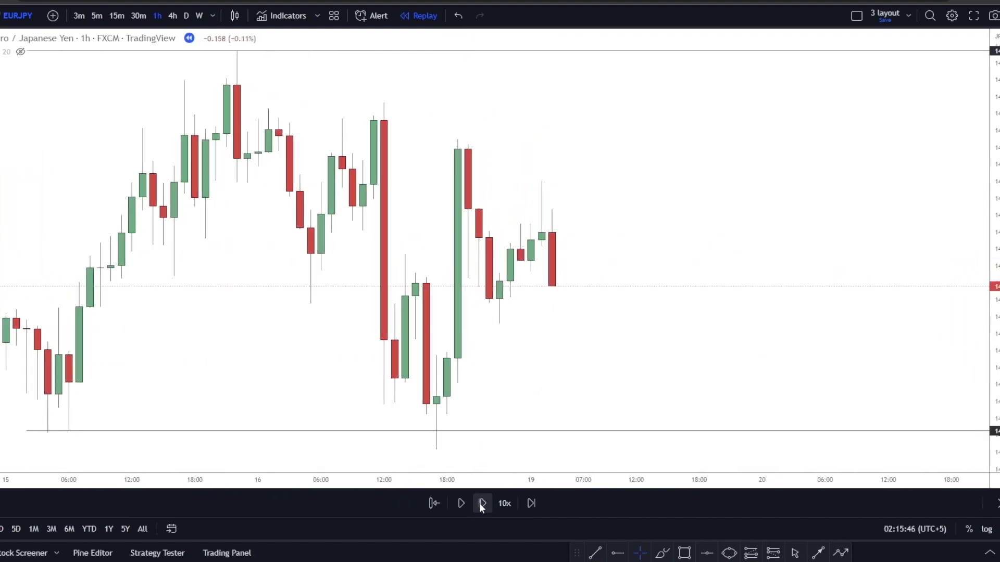
pyautogui.click(482, 503)
pyautogui.click(481, 503)
pyautogui.click(482, 503)
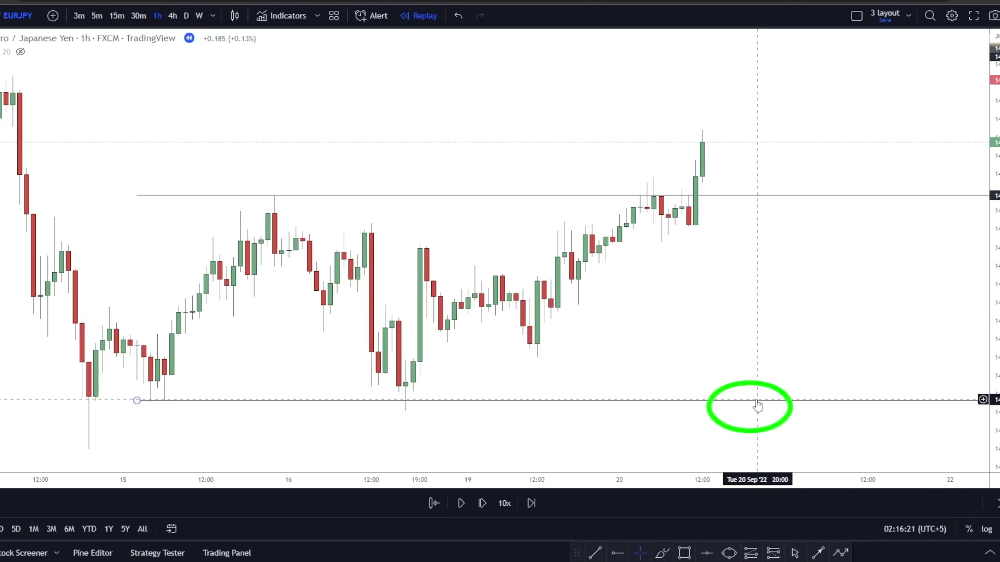
# Step: Advance the replay candle by candle until price closes back inside the range below the upper ray
pyautogui.click(478, 506)
pyautogui.click(478, 506)
pyautogui.click(478, 506)
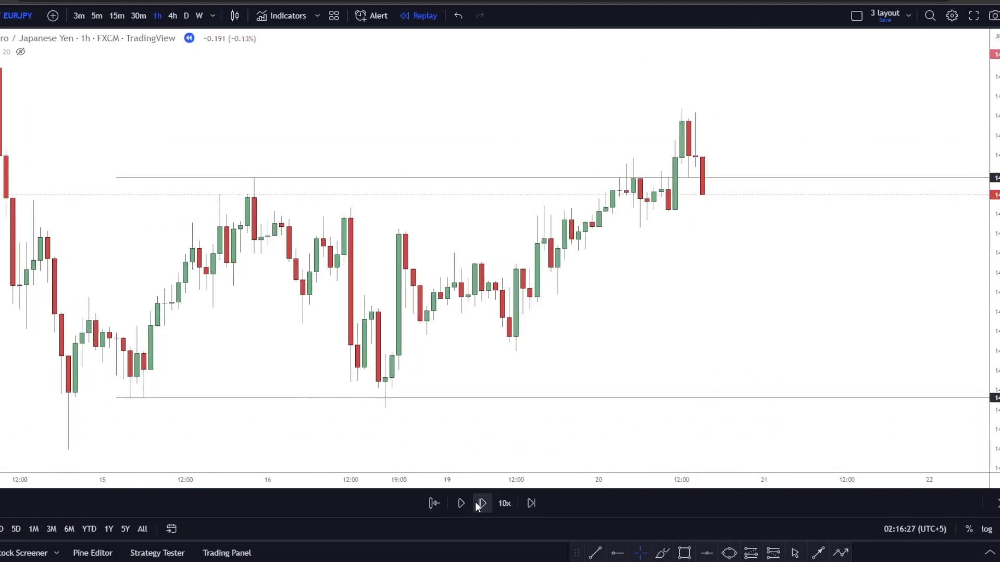
pyautogui.click(481, 504)
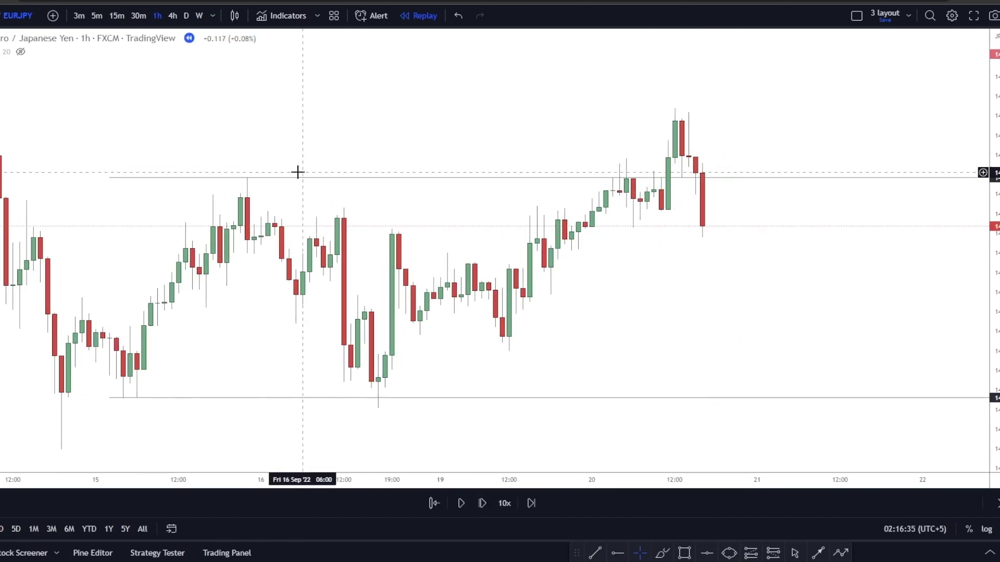
# Step: Place a short position at 17:00 on 20 Sep with entry on the upper ray, stop 0.367 above it and target on the lower ray
pyautogui.click(773, 552)
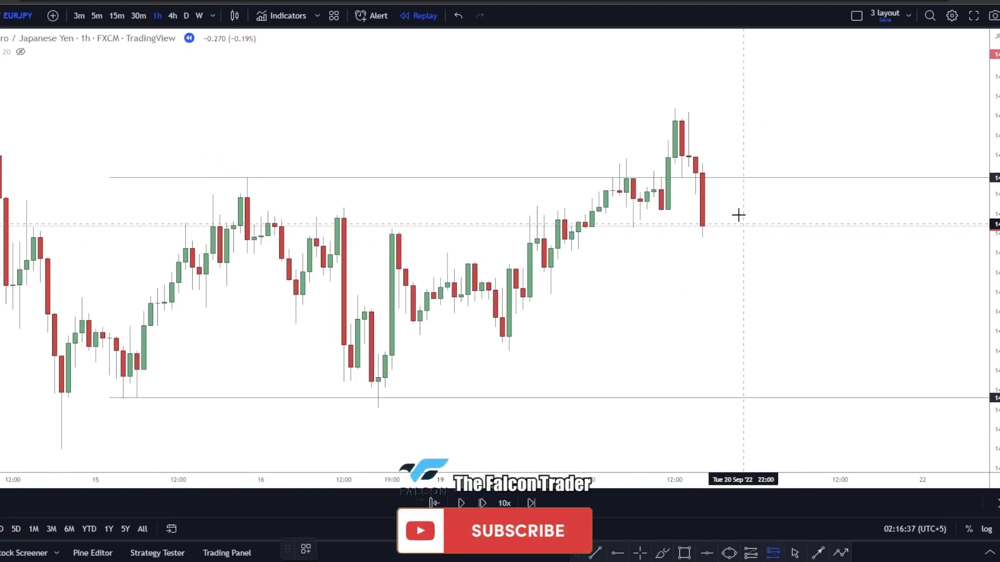
pyautogui.click(710, 178)
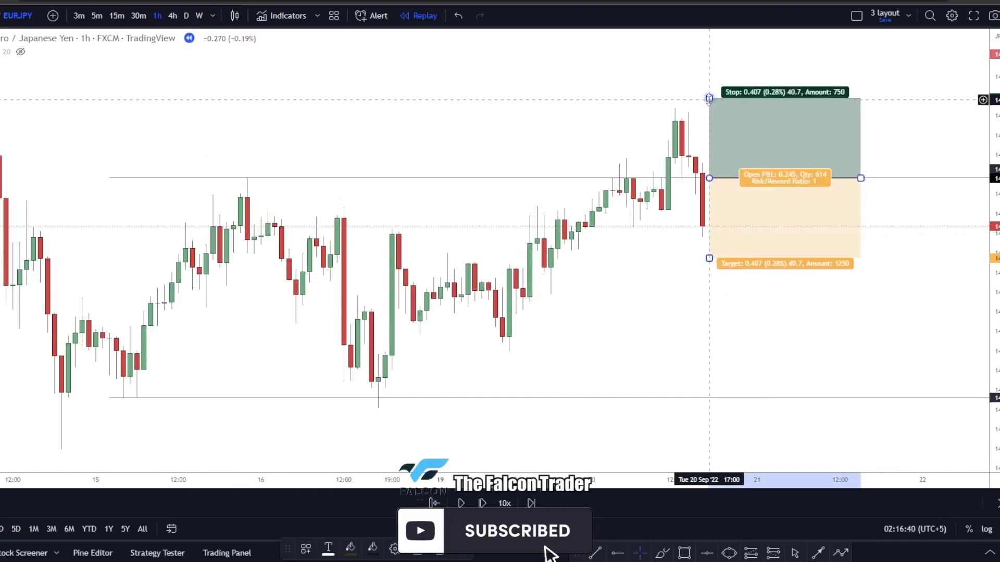
pyautogui.moveTo(709, 96); pyautogui.dragTo(703, 114)
pyautogui.moveTo(708, 258); pyautogui.dragTo(690, 401)
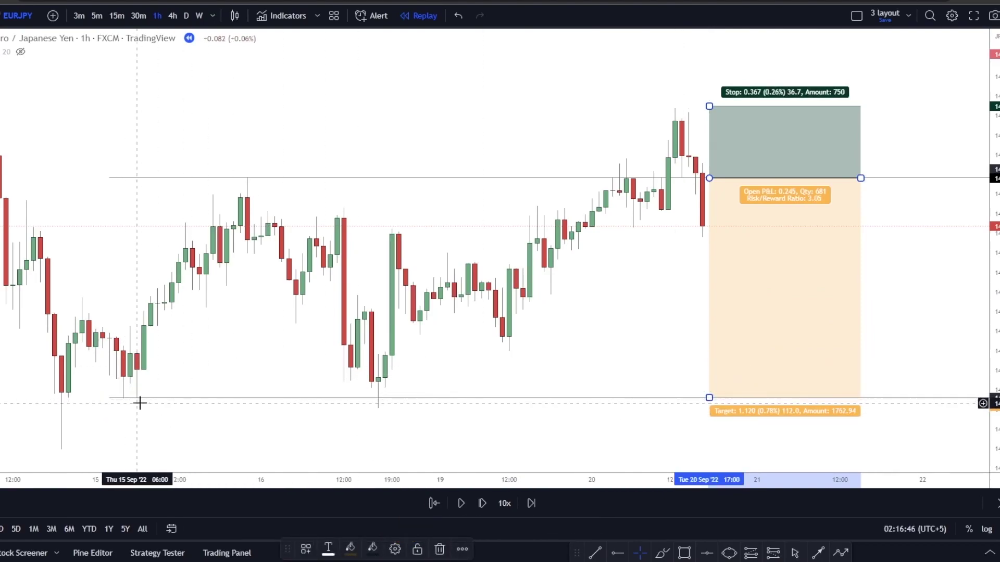
# Step: Play the replay until price reaches the short position's target on the lower ray, and select the position to review the trade
pyautogui.click(461, 503)
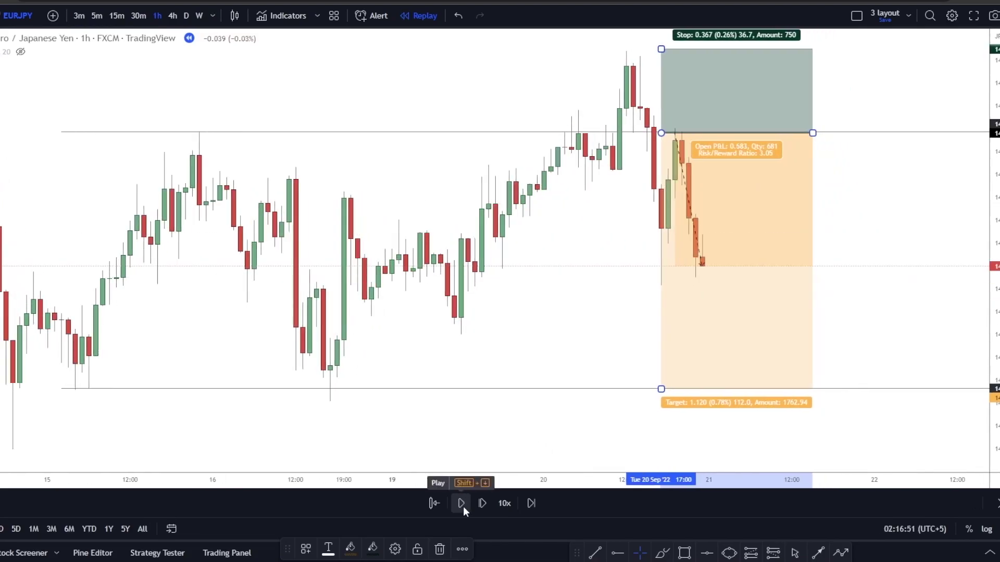
pyautogui.click(461, 503)
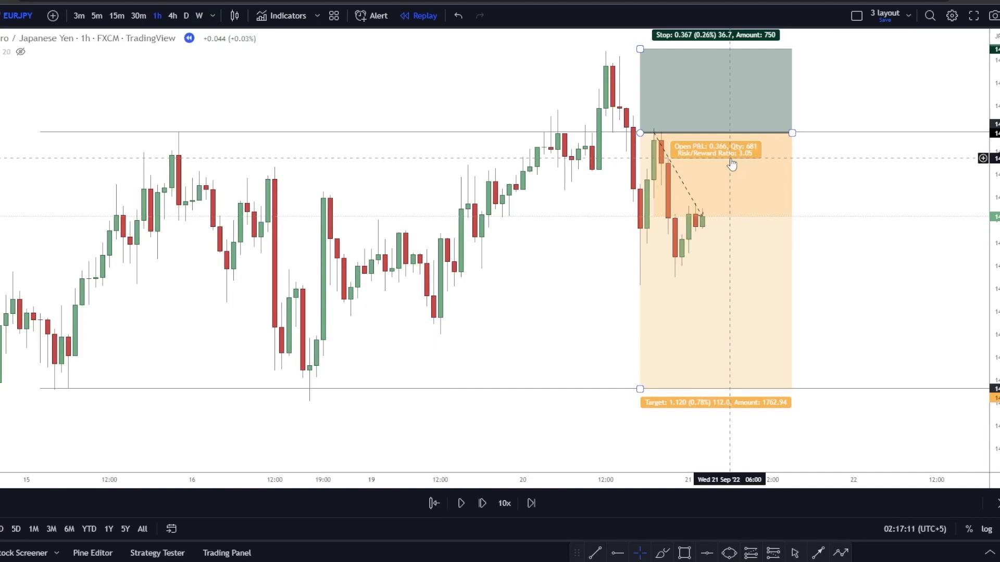
pyautogui.click(495, 434)
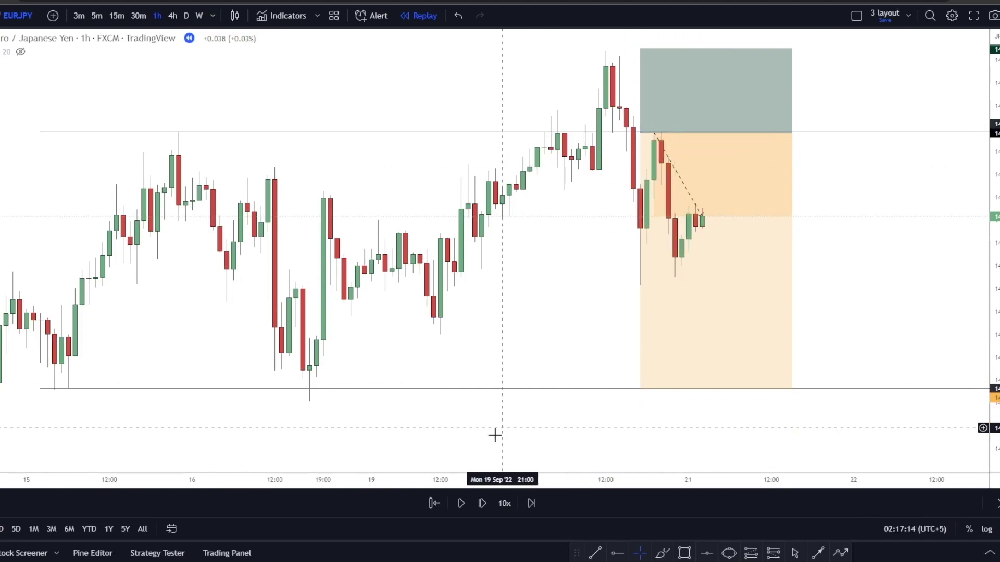
pyautogui.click(462, 502)
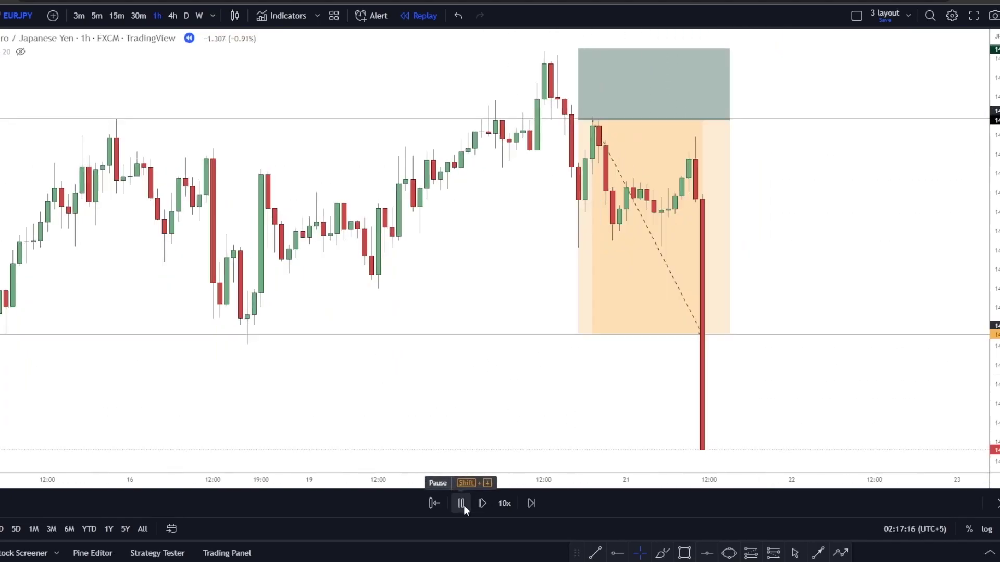
pyautogui.click(461, 503)
pyautogui.click(641, 166)
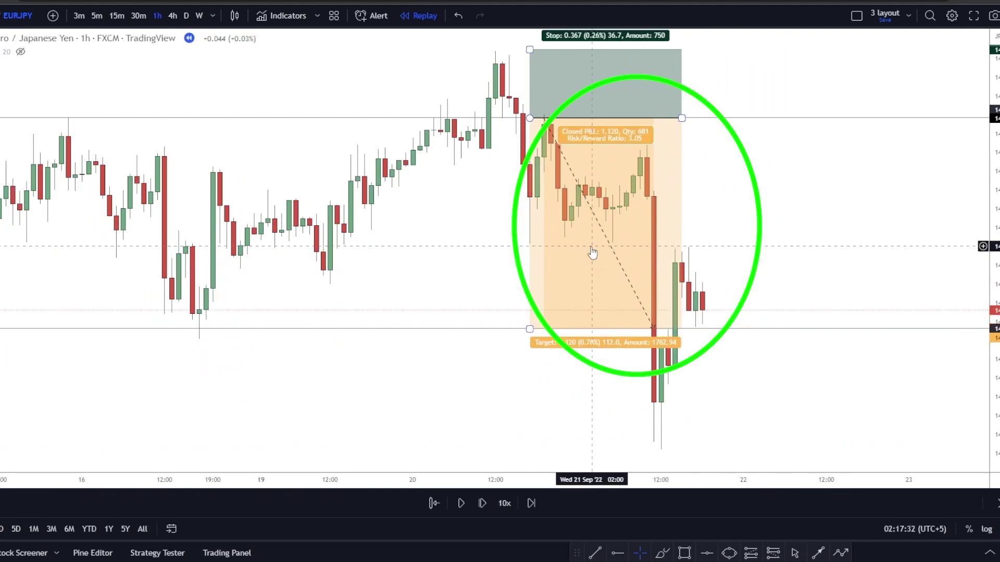
pyautogui.scroll(-3, 747, 305)
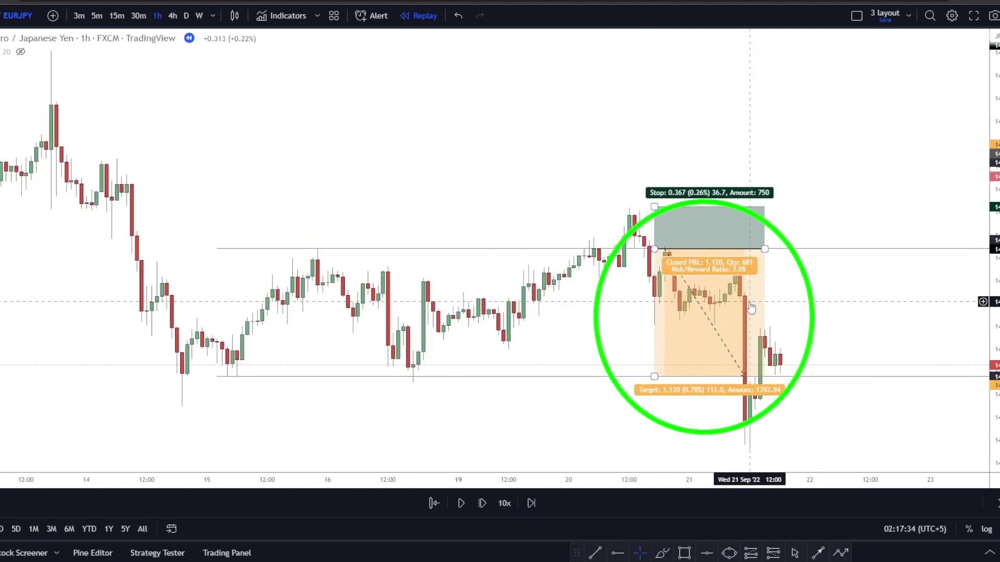